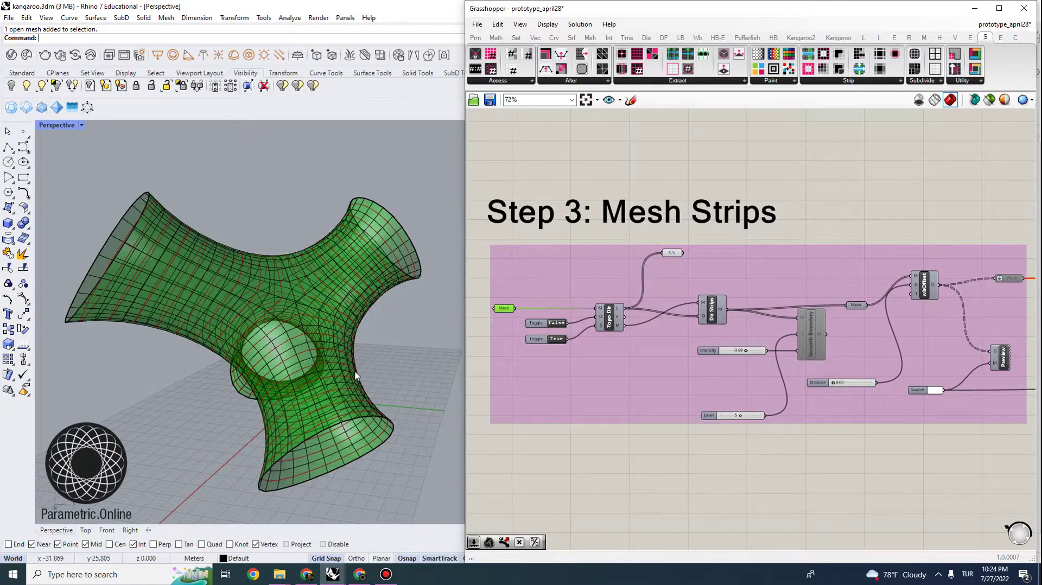
Step: Examine the mesh preview and the definition's groups around Kangaroo Relaxation, Mesh Strips and Unrolling Geometry
{"action": "scroll", "coordinate": [356, 375], "scroll_direction": "down", "scroll_amount": 5}
{"action": "mouse_move", "coordinate": [365, 402]}
{"action": "right_mouse_down"}
{"action": "mouse_move", "coordinate": [395, 390]}
{"action": "mouse_move", "coordinate": [374, 386]}
{"action": "right_mouse_up"}
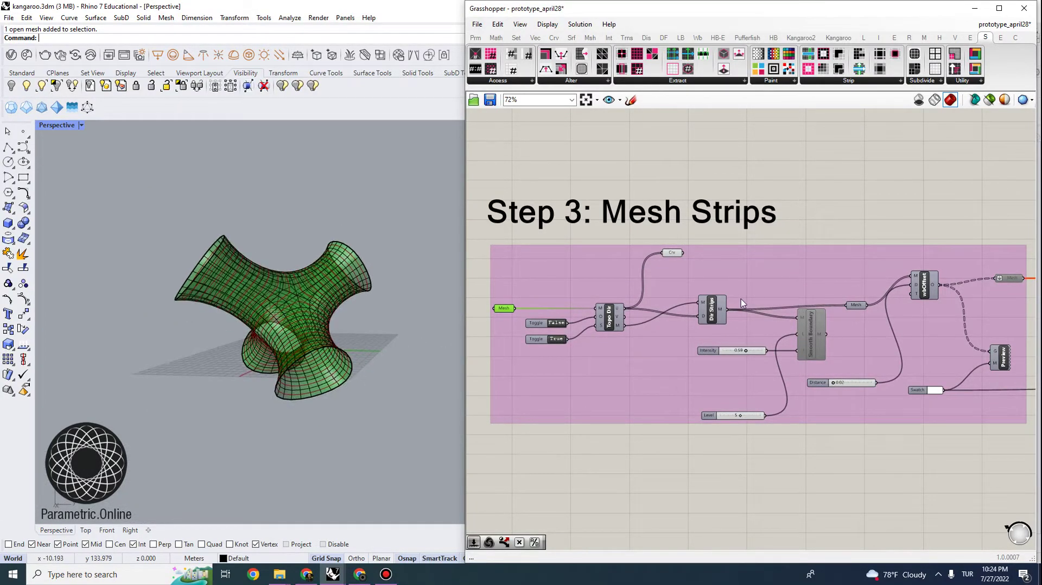
{"action": "scroll", "coordinate": [706, 266], "scroll_direction": "down", "scroll_amount": 5}
{"action": "right_click_drag", "start_coordinate": [639, 214], "coordinate": [643, 298]}
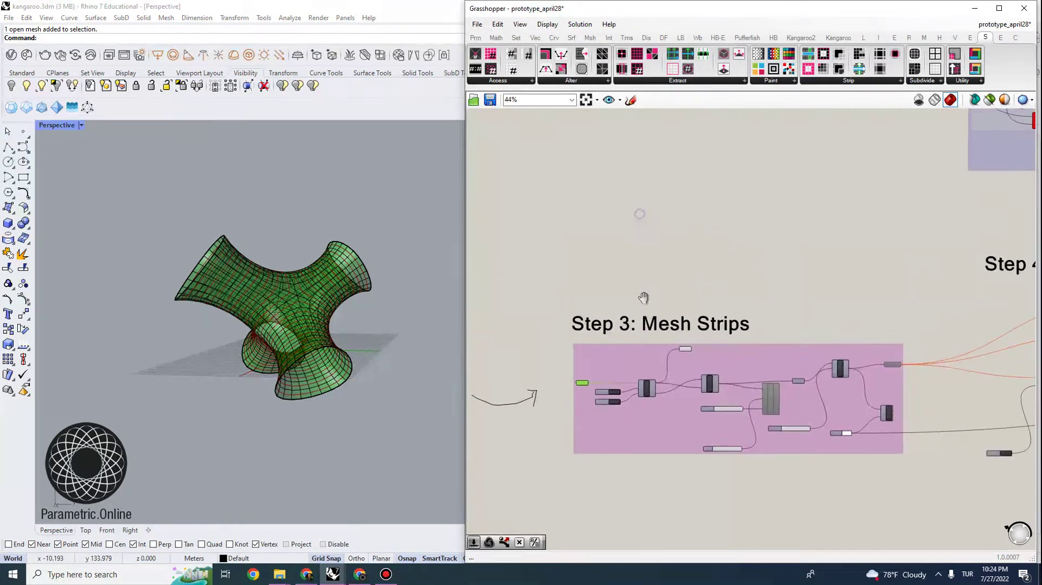
{"action": "scroll", "coordinate": [706, 247], "scroll_direction": "down", "scroll_amount": 4}
{"action": "right_click_drag", "start_coordinate": [675, 226], "coordinate": [658, 315]}
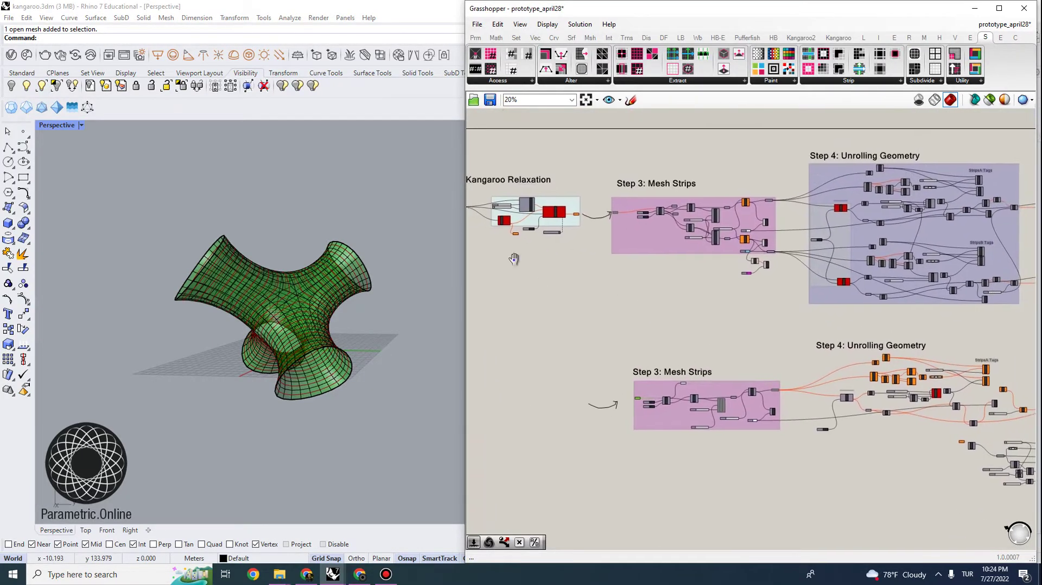
{"action": "right_click_drag", "start_coordinate": [514, 259], "coordinate": [752, 282]}
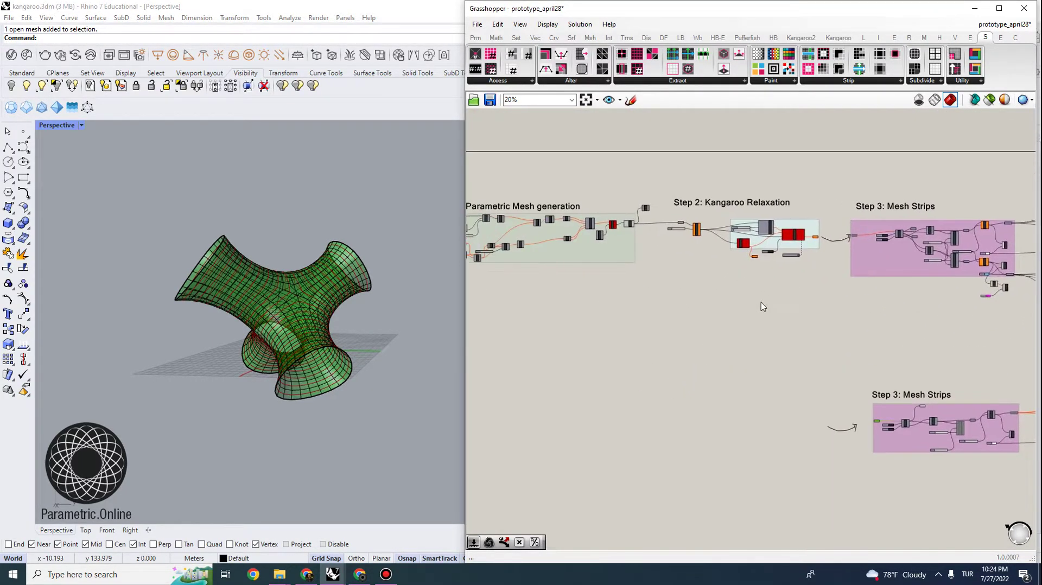
{"action": "right_click_drag", "start_coordinate": [909, 329], "coordinate": [691, 299]}
{"action": "scroll", "coordinate": [725, 355], "scroll_direction": "up", "scroll_amount": 2}
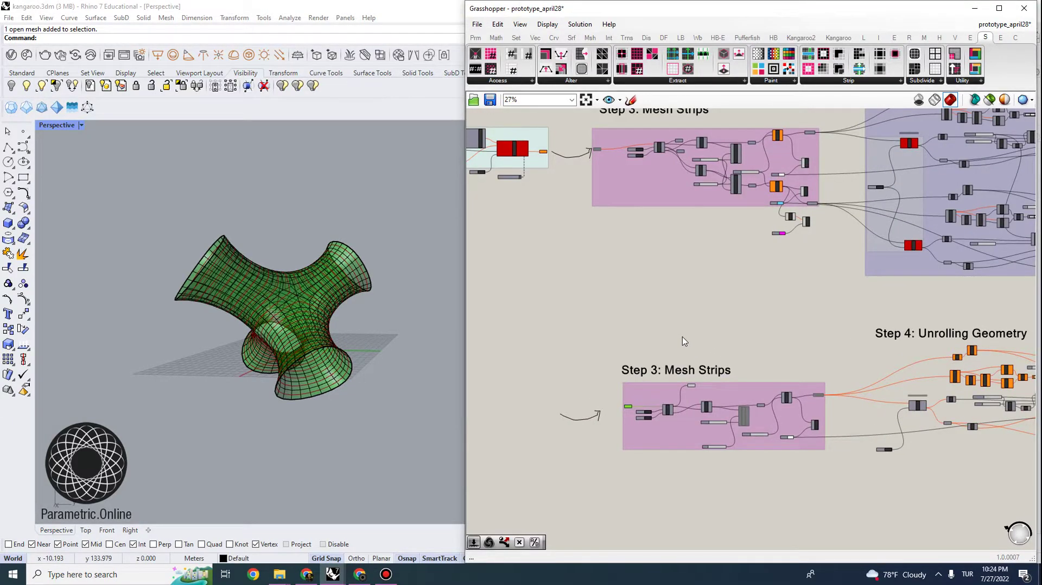
{"action": "right_click_drag", "start_coordinate": [553, 247], "coordinate": [635, 224]}
{"action": "scroll", "coordinate": [699, 301], "scroll_direction": "up", "scroll_amount": 3}
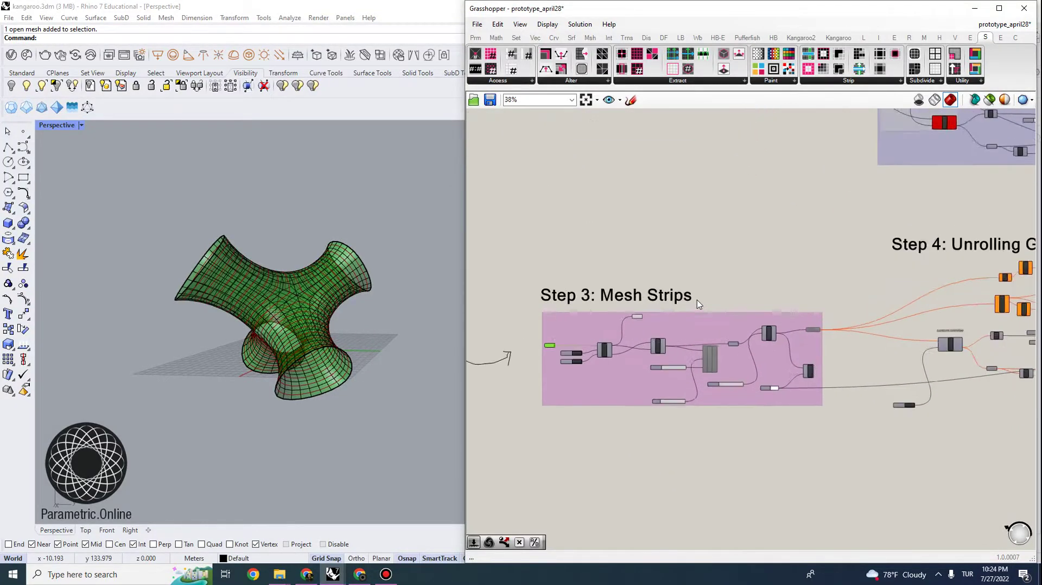
{"action": "right_click_drag", "start_coordinate": [676, 336], "coordinate": [763, 273]}
{"action": "scroll", "coordinate": [737, 269], "scroll_direction": "up", "scroll_amount": 2}
{"action": "scroll", "coordinate": [762, 275], "scroll_direction": "up", "scroll_amount": 2}
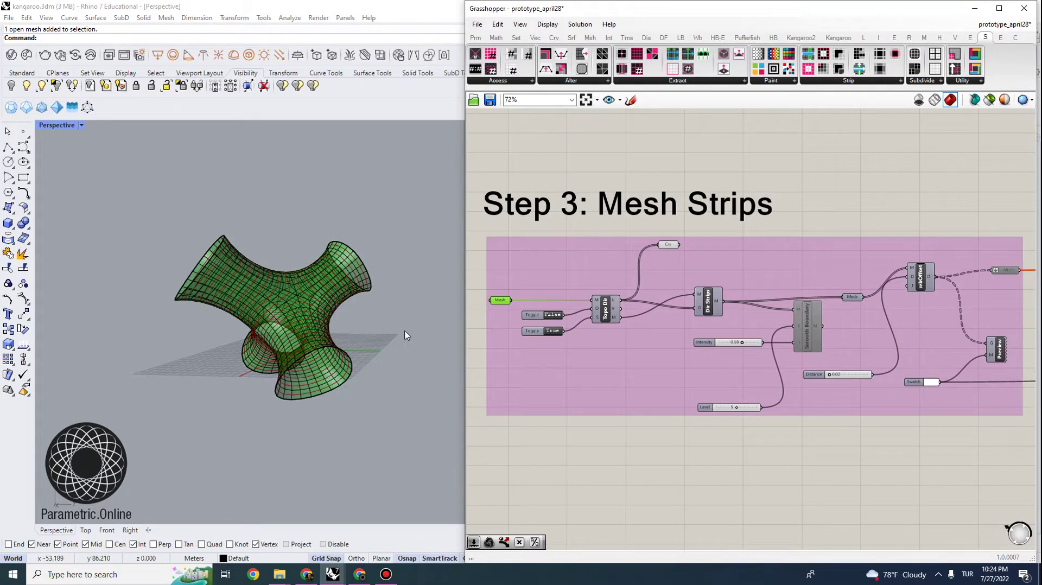
Step: Move the referenced mesh along the Y axis so it sits clear of the construction grid
{"action": "right_click_drag", "start_coordinate": [407, 333], "coordinate": [396, 381]}
{"action": "left_click", "coordinate": [327, 341]}
{"action": "scroll", "coordinate": [328, 342], "scroll_direction": "down", "scroll_amount": 5}
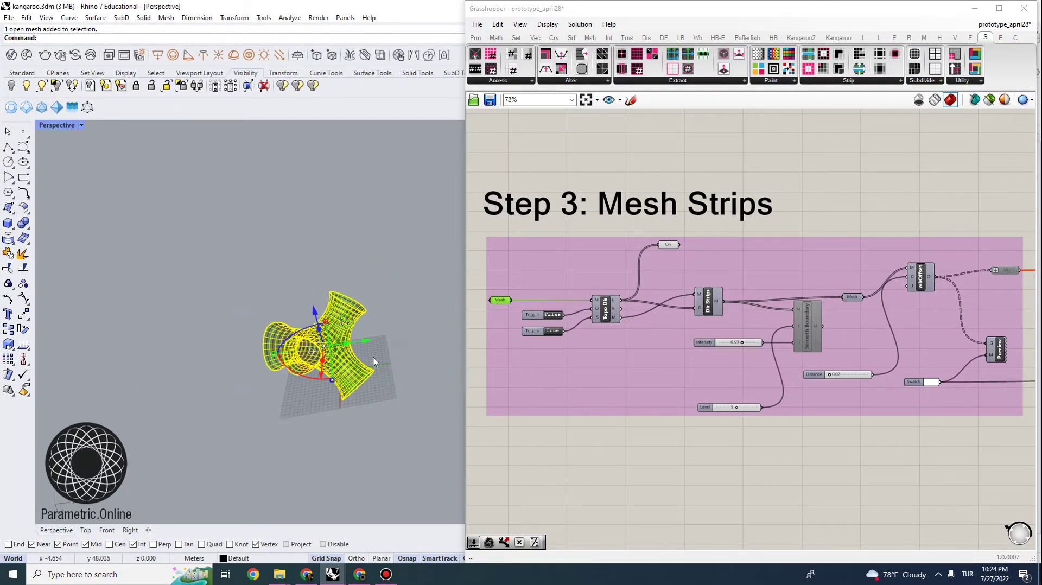
{"action": "left_click_drag", "start_coordinate": [365, 342], "coordinate": [239, 353]}
{"action": "left_click", "coordinate": [270, 414]}
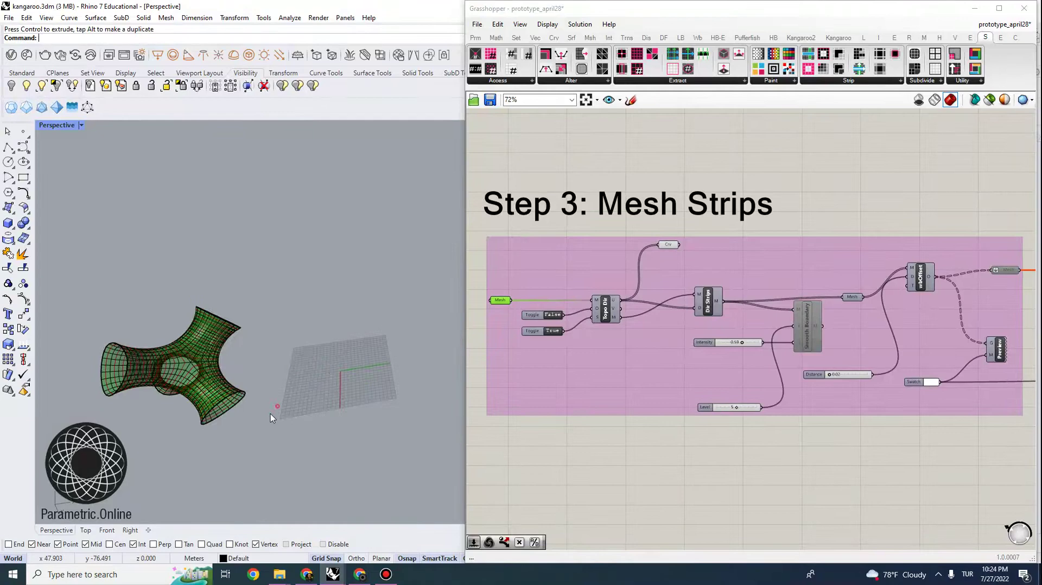
Step: Copy the mesh and place the duplicate beside the original, over the construction grid
{"action": "right_click_drag", "start_coordinate": [271, 413], "coordinate": [213, 330]}
{"action": "left_click_drag", "start_coordinate": [213, 334], "coordinate": [213, 333]}
{"action": "type", "text": "opy"}
{"action": "key", "text": "Return"}
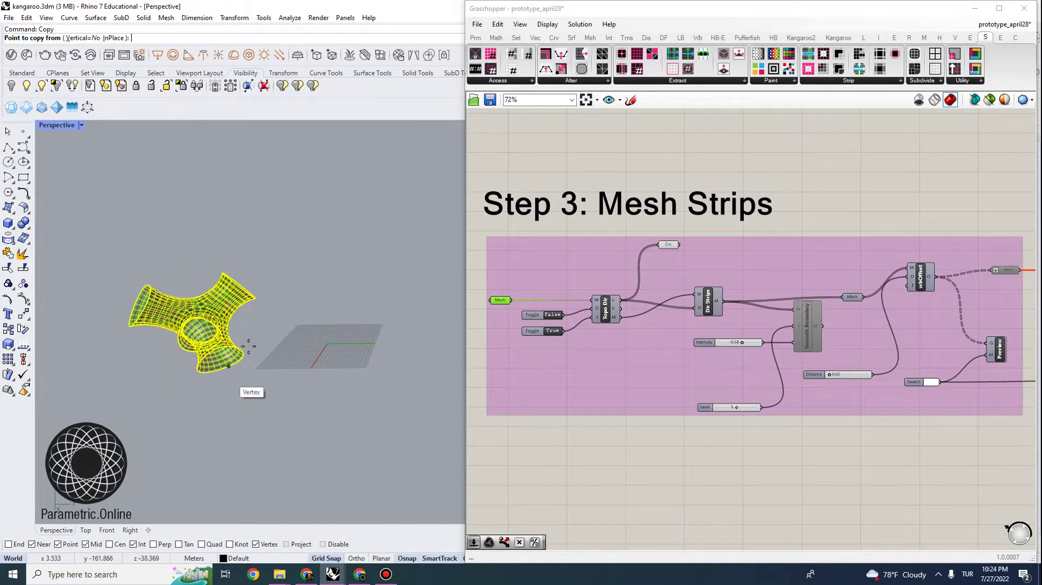
{"action": "left_click", "coordinate": [255, 368]}
{"action": "key", "text": "Return"}
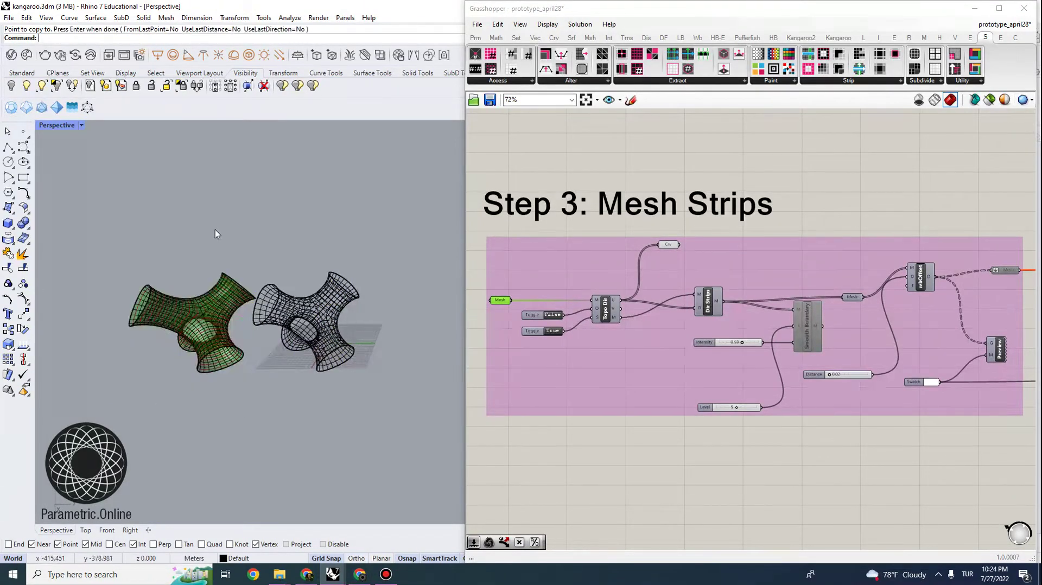
Step: Switch the Perspective viewport to Rendered display and examine the duplicate mesh from several angles
{"action": "left_click", "coordinate": [68, 125]}
{"action": "left_click", "coordinate": [85, 191]}
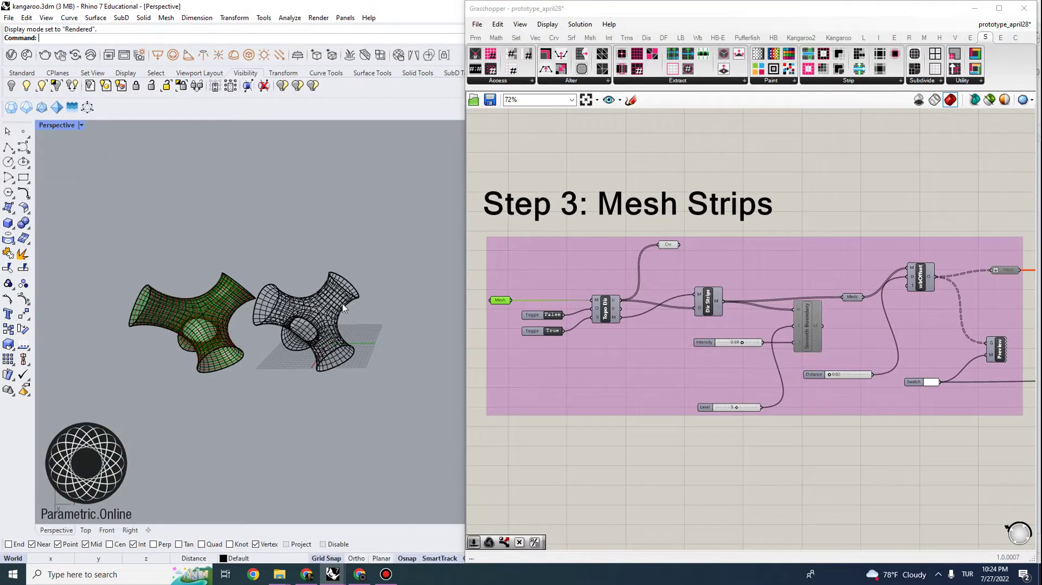
{"action": "scroll", "coordinate": [334, 305], "scroll_direction": "up", "scroll_amount": 5}
{"action": "right_click_drag", "start_coordinate": [332, 304], "coordinate": [284, 238]}
{"action": "scroll", "coordinate": [339, 256], "scroll_direction": "up", "scroll_amount": 4}
{"action": "scroll", "coordinate": [284, 239], "scroll_direction": "down", "scroll_amount": 5}
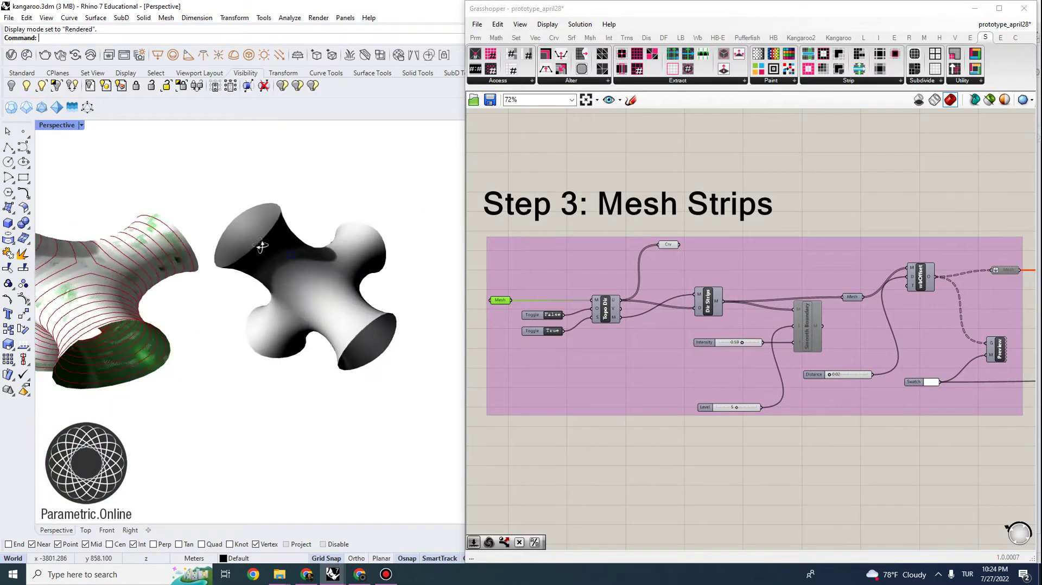
{"action": "right_click_drag", "start_coordinate": [295, 200], "coordinate": [371, 321]}
{"action": "scroll", "coordinate": [345, 259], "scroll_direction": "up", "scroll_amount": 3}
{"action": "scroll", "coordinate": [327, 265], "scroll_direction": "up", "scroll_amount": 2}
{"action": "right_click_drag", "start_coordinate": [293, 247], "coordinate": [242, 194]}
{"action": "scroll", "coordinate": [353, 272], "scroll_direction": "up", "scroll_amount": 2}
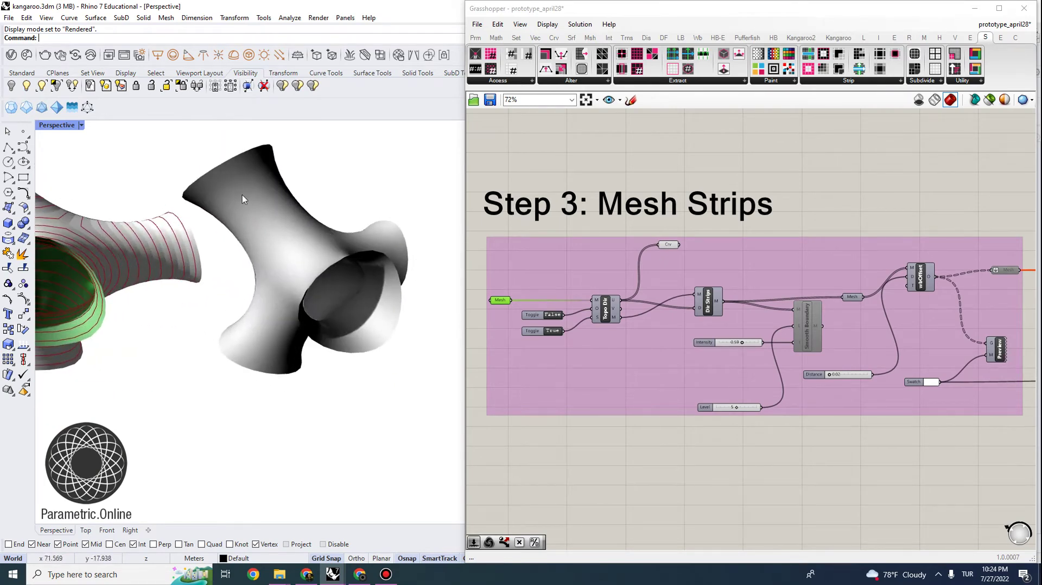
{"action": "right_click_drag", "start_coordinate": [331, 317], "coordinate": [318, 295]}
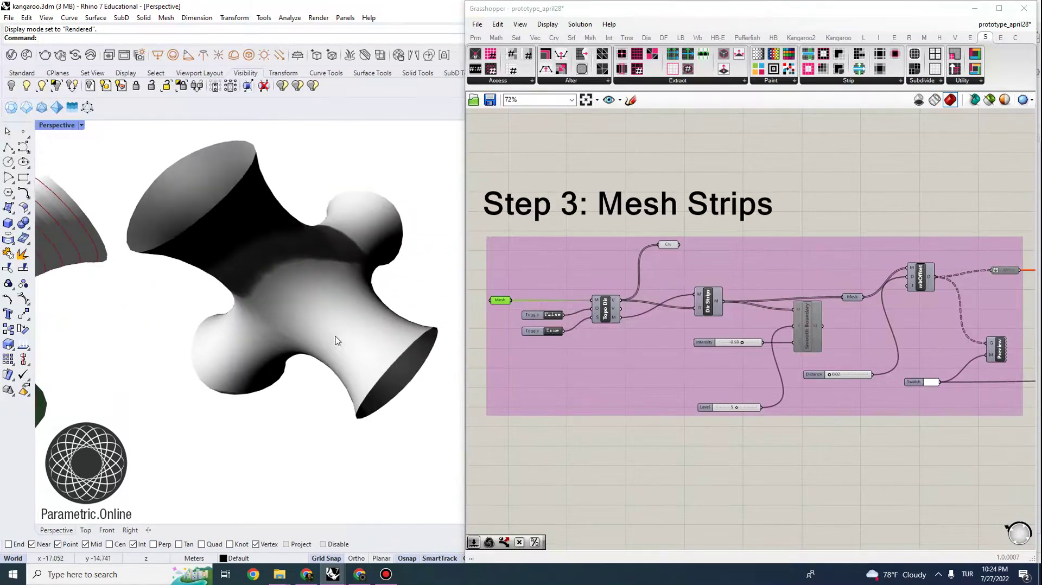
Step: Delete the duplicate mesh beside the original
{"action": "left_click", "coordinate": [298, 290]}
{"action": "scroll", "coordinate": [312, 217], "scroll_direction": "down", "scroll_amount": 6}
{"action": "right_click_drag", "start_coordinate": [306, 157], "coordinate": [285, 188]}
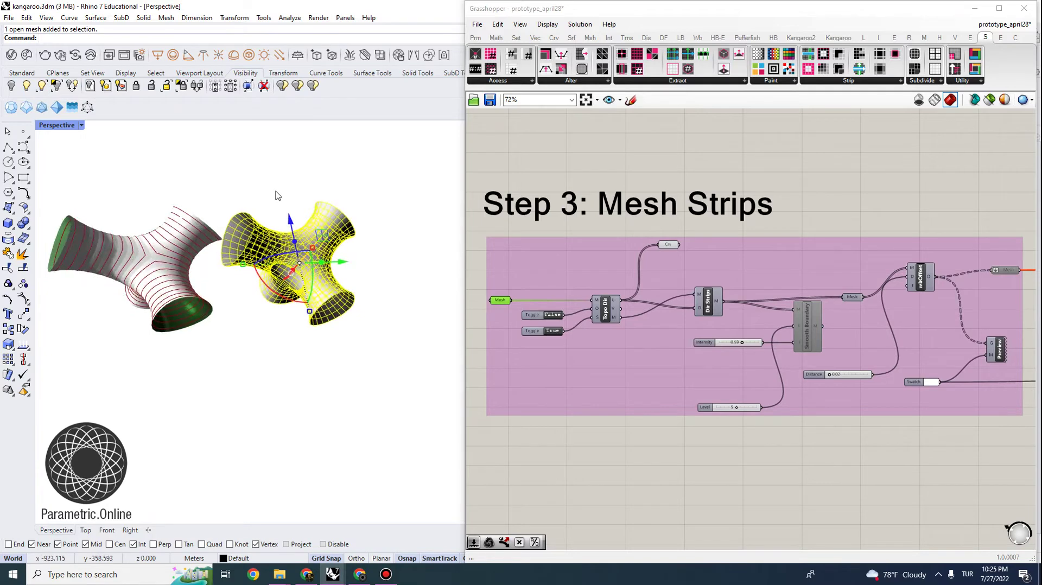
{"action": "key", "text": "Delete"}
Step: Hide the original mesh object so only its Grasshopper preview is displayed
{"action": "scroll", "coordinate": [390, 340], "scroll_direction": "down", "scroll_amount": 5}
{"action": "scroll", "coordinate": [228, 266], "scroll_direction": "up", "scroll_amount": 4}
{"action": "left_click", "coordinate": [260, 320]}
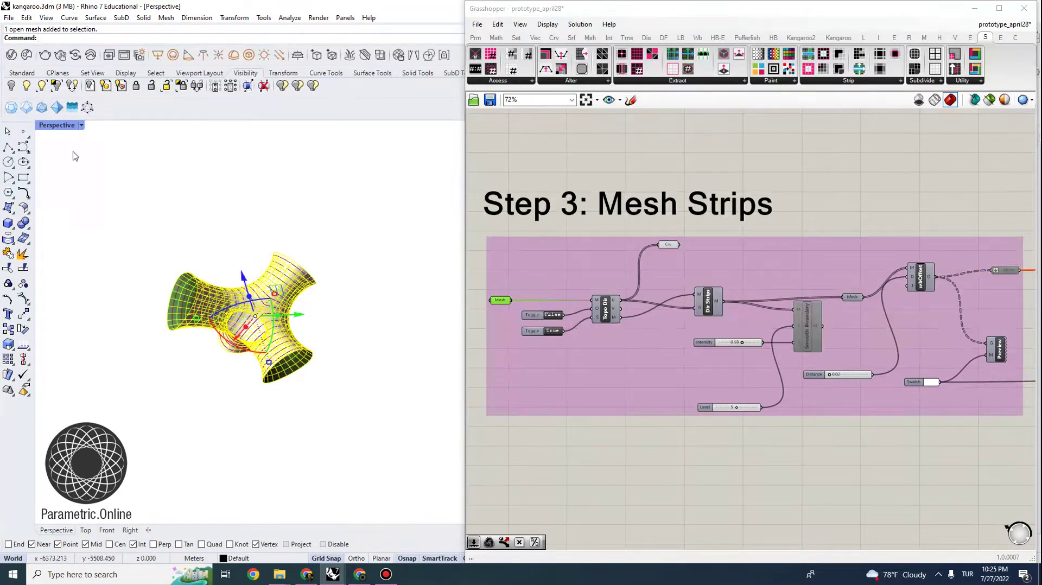
{"action": "key", "text": "Return"}
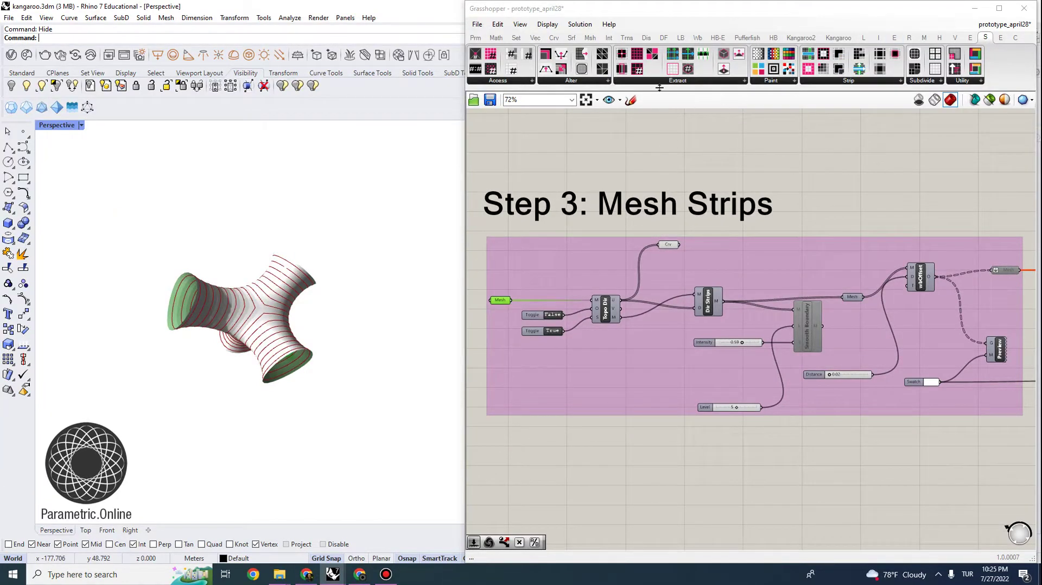
Step: Examine the strip curves running around the branches of the previewed mesh from several angles
{"action": "right_click_drag", "start_coordinate": [305, 395], "coordinate": [297, 335]}
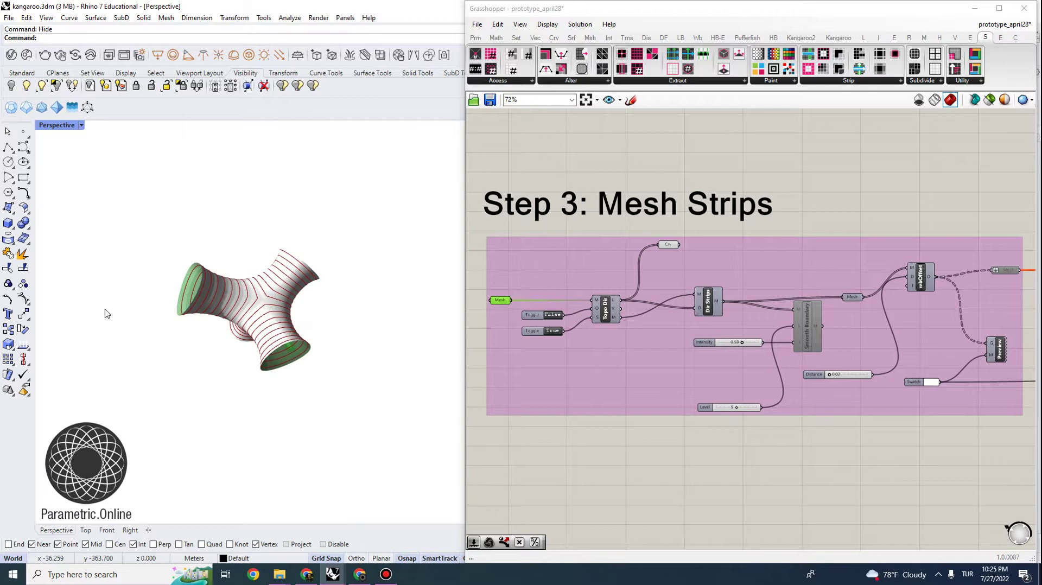
{"action": "scroll", "coordinate": [107, 313], "scroll_direction": "up", "scroll_amount": 5}
{"action": "scroll", "coordinate": [132, 233], "scroll_direction": "down", "scroll_amount": 2}
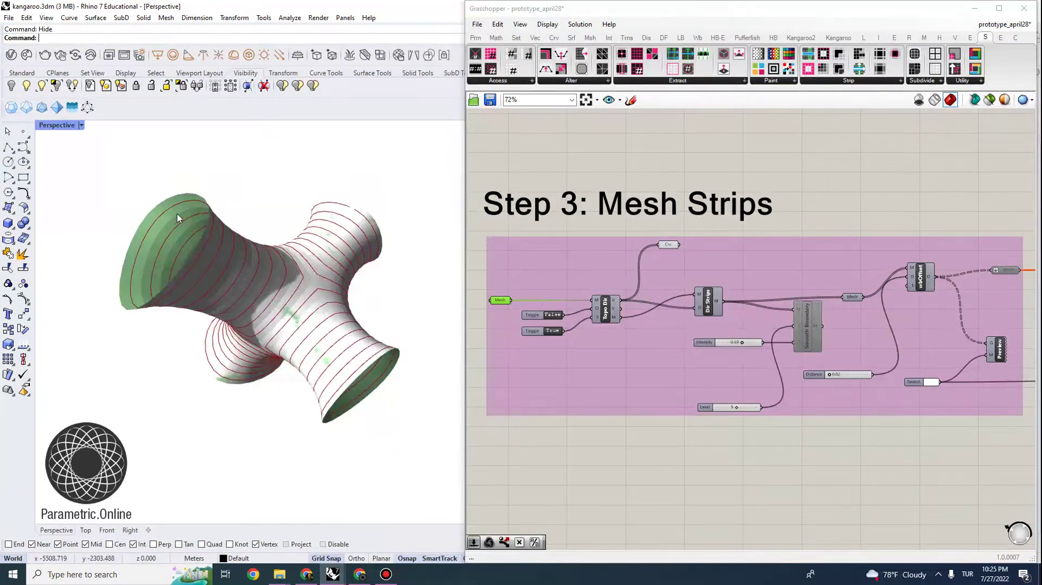
{"action": "scroll", "coordinate": [195, 217], "scroll_direction": "up", "scroll_amount": 4}
{"action": "right_click_drag", "start_coordinate": [286, 291], "coordinate": [225, 270]}
{"action": "scroll", "coordinate": [244, 278], "scroll_direction": "down", "scroll_amount": 4}
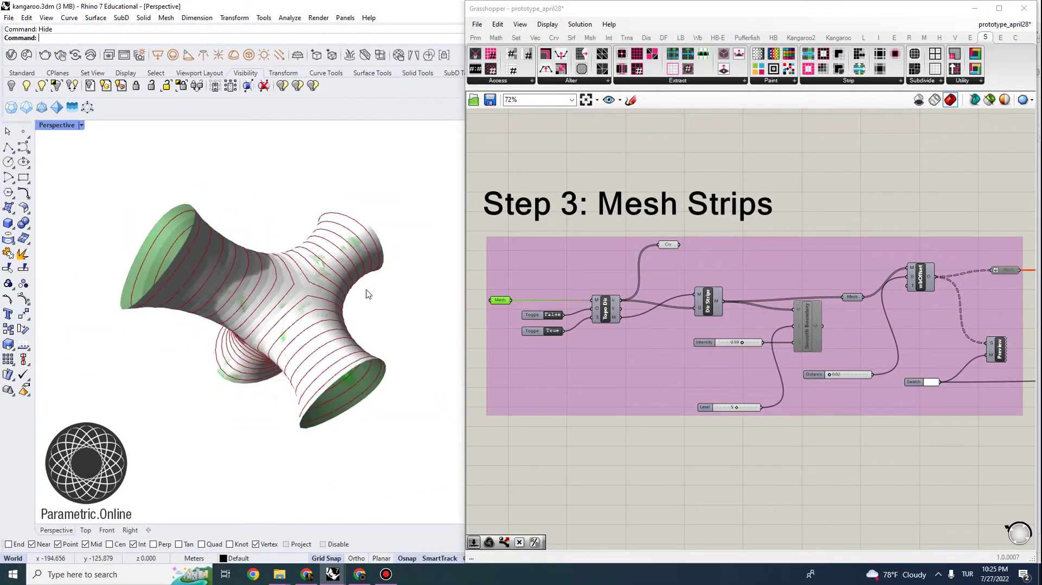
Step: Look through the Extract components and set the toggle feeding Topo Dir's Order input to True
{"action": "scroll", "coordinate": [586, 328], "scroll_direction": "up", "scroll_amount": 2}
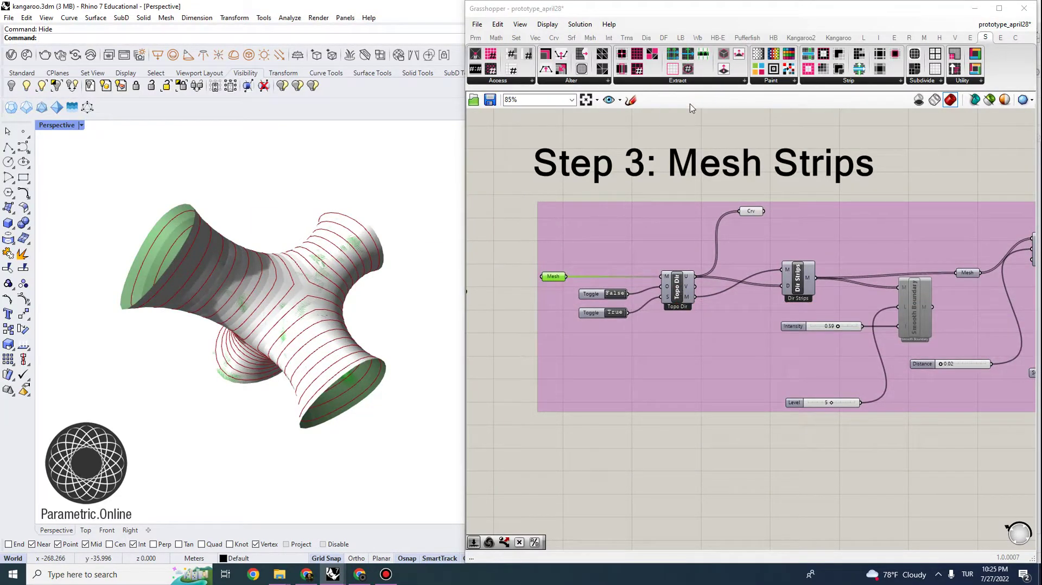
{"action": "left_click", "coordinate": [694, 81]}
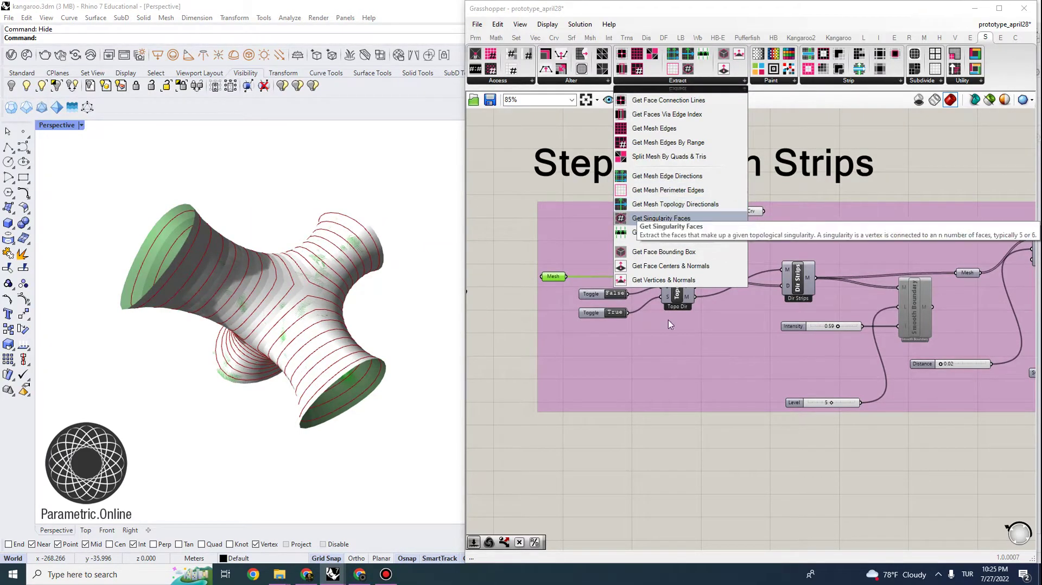
{"action": "scroll", "coordinate": [722, 327], "scroll_direction": "up", "scroll_amount": 2}
{"action": "scroll", "coordinate": [749, 318], "scroll_direction": "up", "scroll_amount": 2}
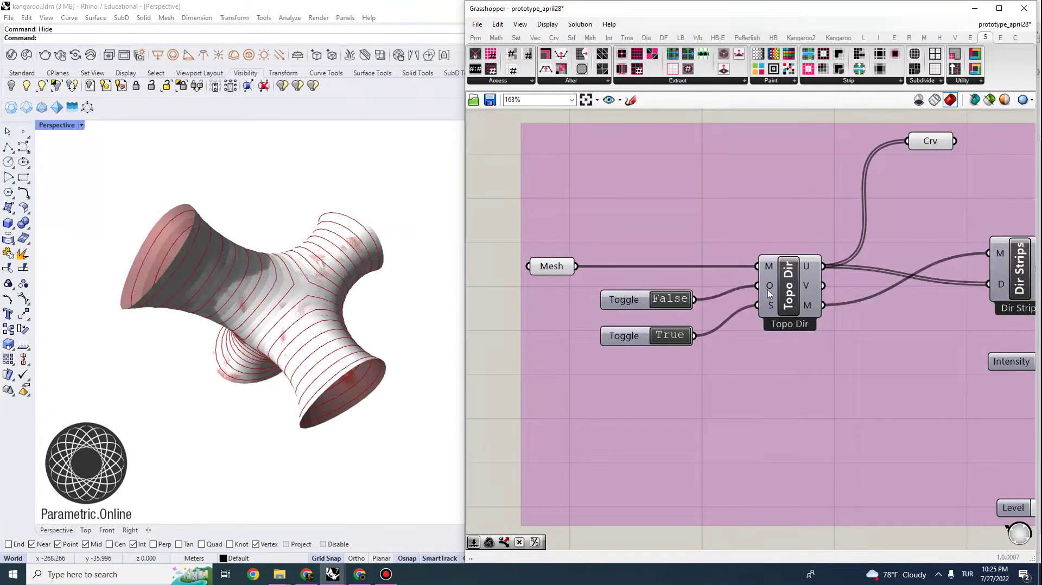
{"action": "mouse_move", "coordinate": [772, 288]}
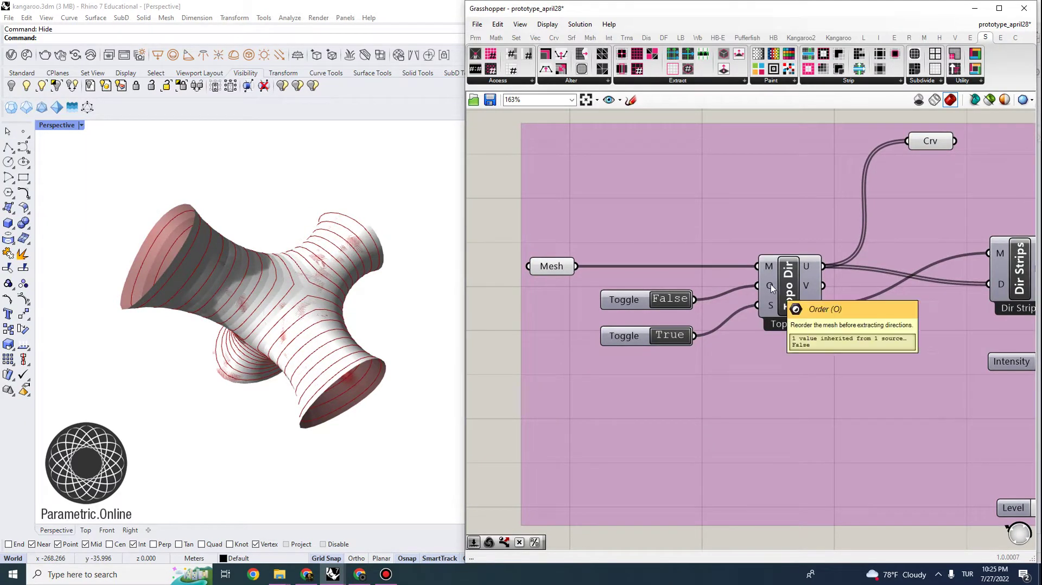
{"action": "left_click", "coordinate": [673, 300]}
Step: Preview the Topo Dir component's output briefly to view both mesh directions, and turn its preview back off
{"action": "left_click", "coordinate": [798, 285]}
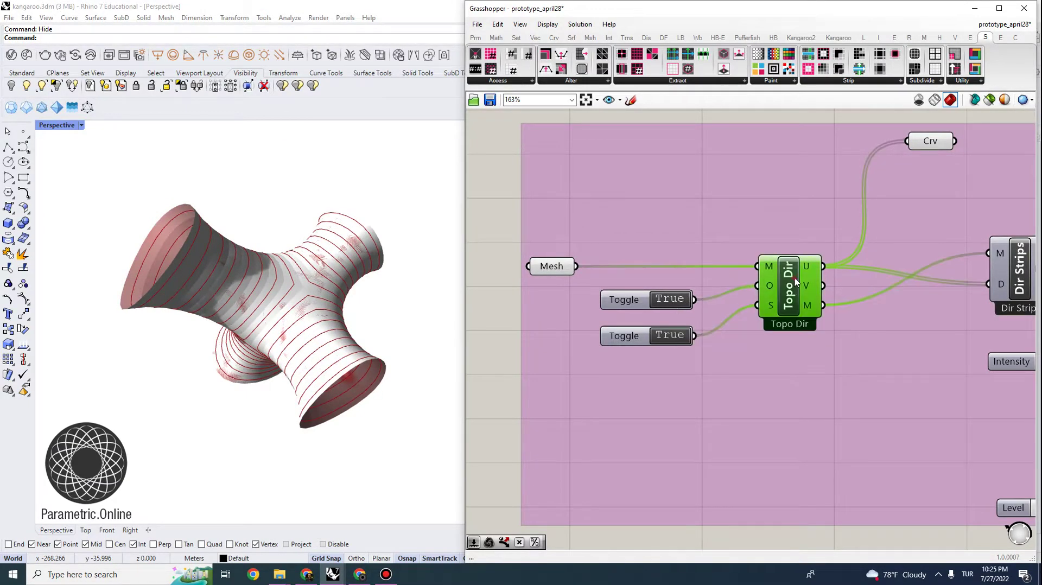
{"action": "right_click", "coordinate": [795, 277]}
{"action": "left_click", "coordinate": [814, 299]}
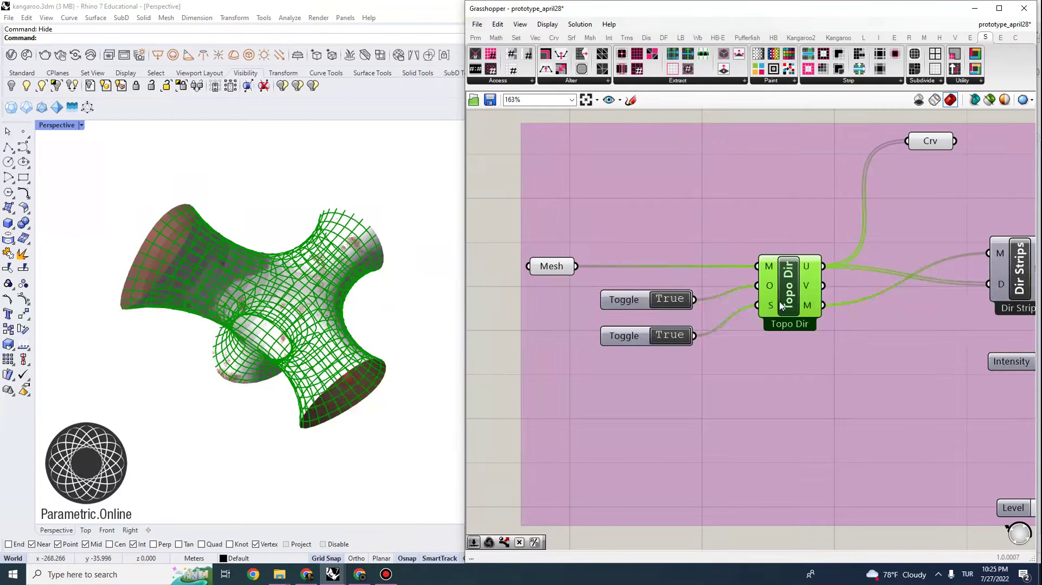
{"action": "right_click", "coordinate": [791, 273]}
{"action": "left_click", "coordinate": [814, 302]}
{"action": "scroll", "coordinate": [806, 265], "scroll_direction": "down", "scroll_amount": 2}
{"action": "left_click", "coordinate": [854, 144]}
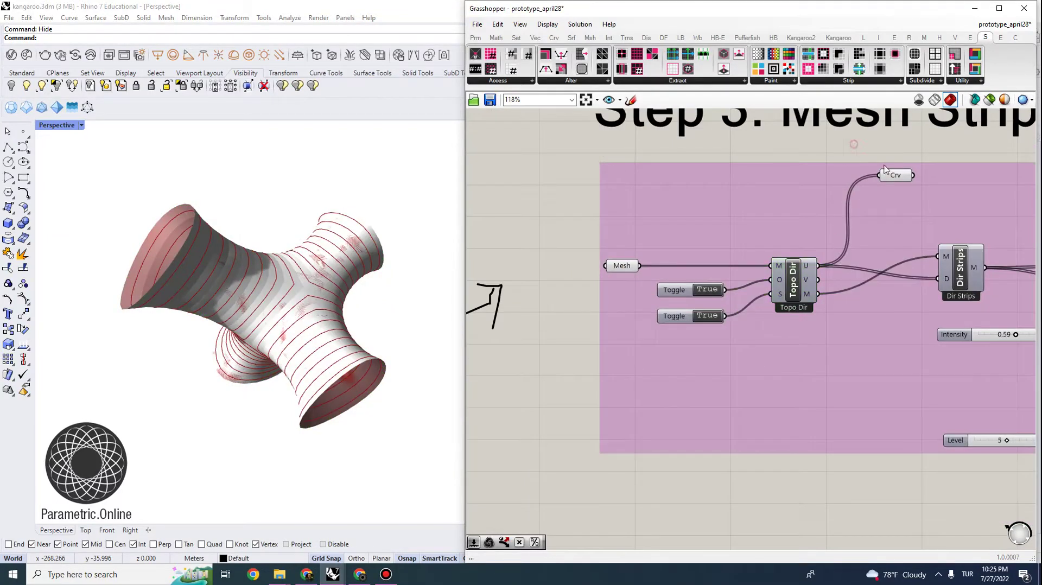
Step: Duplicate the Crv parameter below the Topo Dir component and feed the copy from its V output
{"action": "right_click_drag", "start_coordinate": [884, 169], "coordinate": [810, 156]}
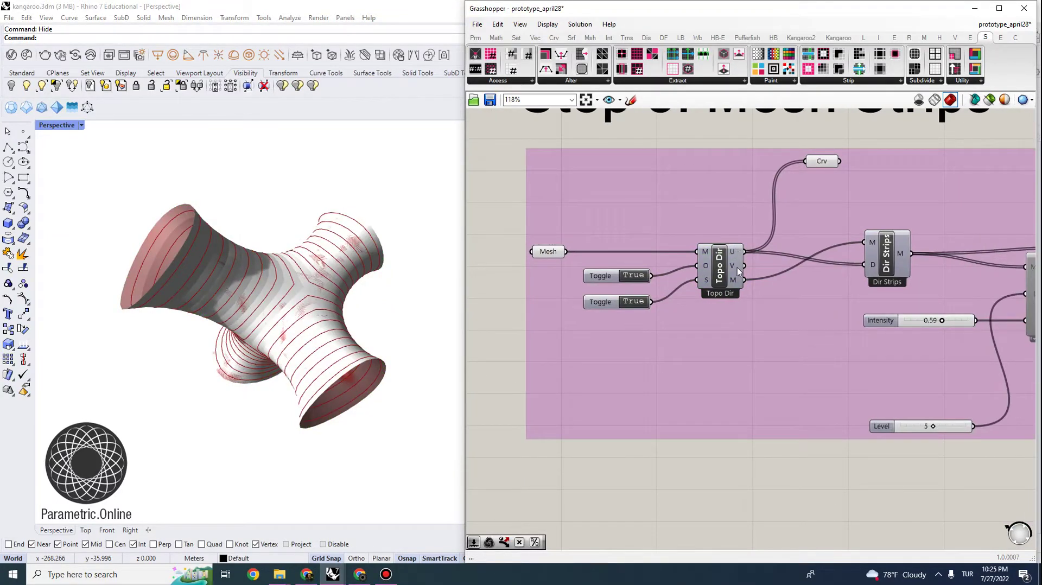
{"action": "left_click", "coordinate": [821, 161]}
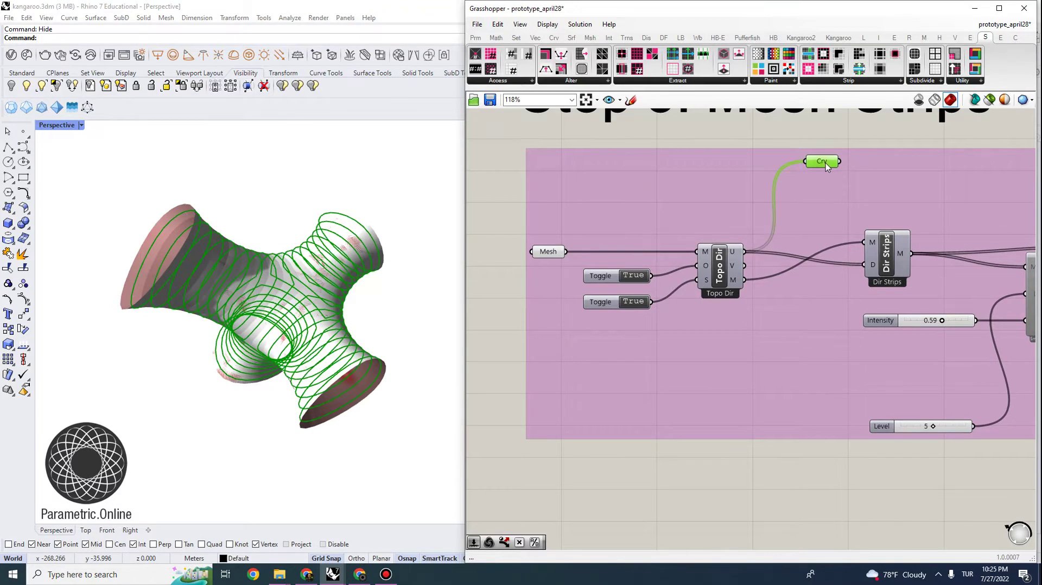
{"action": "left_click_drag", "start_coordinate": [826, 167], "coordinate": [800, 354], "text": "alt"}
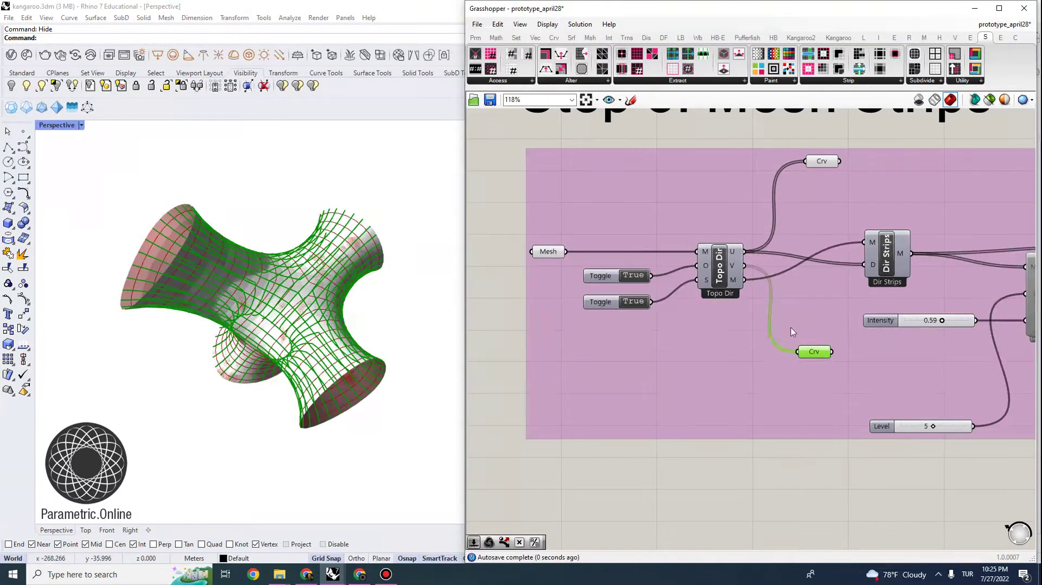
{"action": "left_click", "coordinate": [813, 473]}
Step: Compare the V-direction and U-direction curves on the mesh by highlighting each Crv parameter in turn
{"action": "left_click", "coordinate": [813, 353]}
{"action": "right_click_drag", "start_coordinate": [311, 315], "coordinate": [230, 203]}
{"action": "scroll", "coordinate": [249, 247], "scroll_direction": "up", "scroll_amount": 5}
{"action": "scroll", "coordinate": [250, 248], "scroll_direction": "down", "scroll_amount": 6}
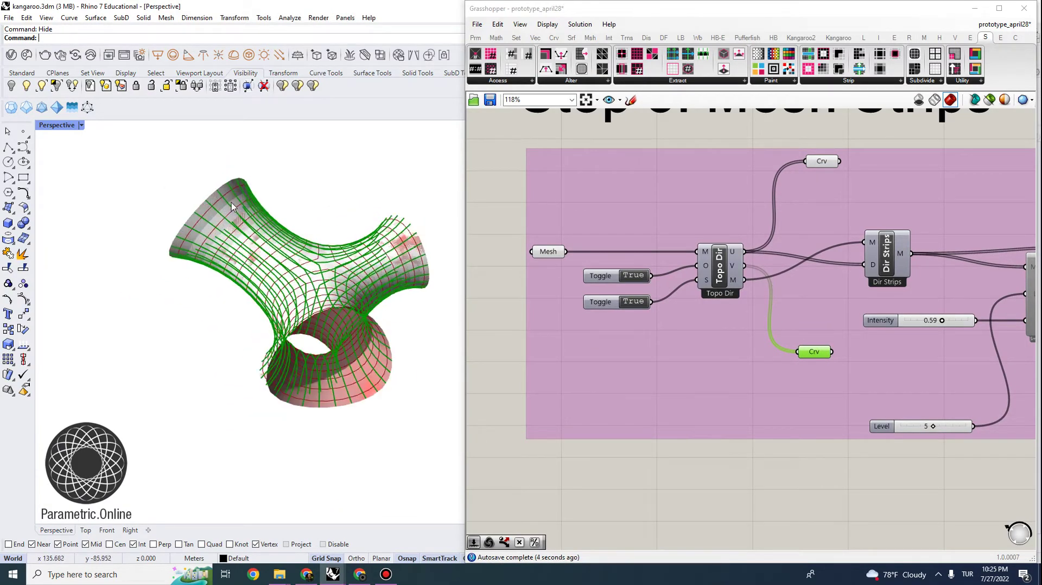
{"action": "left_click", "coordinate": [827, 164]}
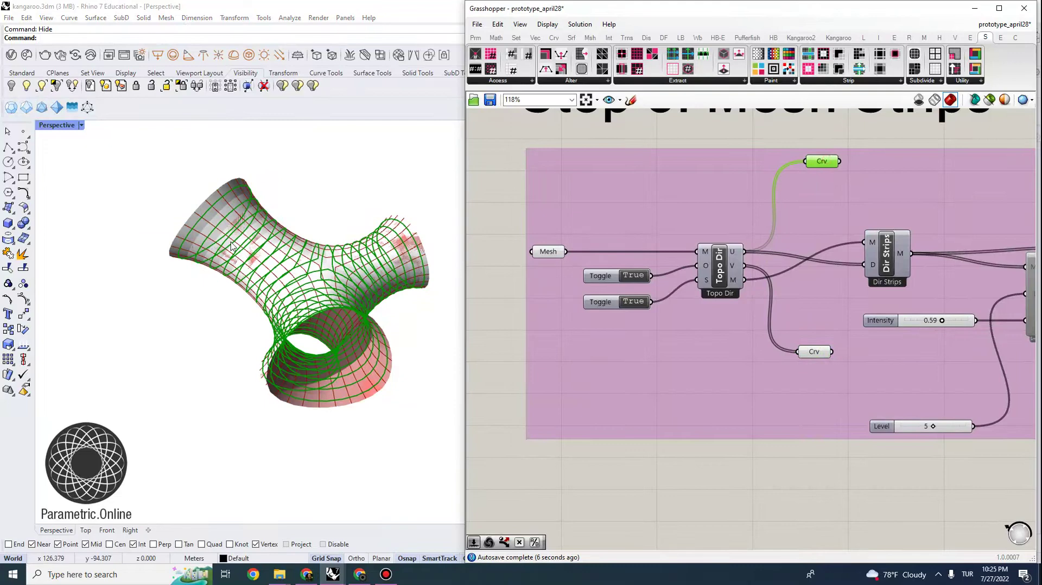
{"action": "right_click_drag", "start_coordinate": [211, 278], "coordinate": [263, 293]}
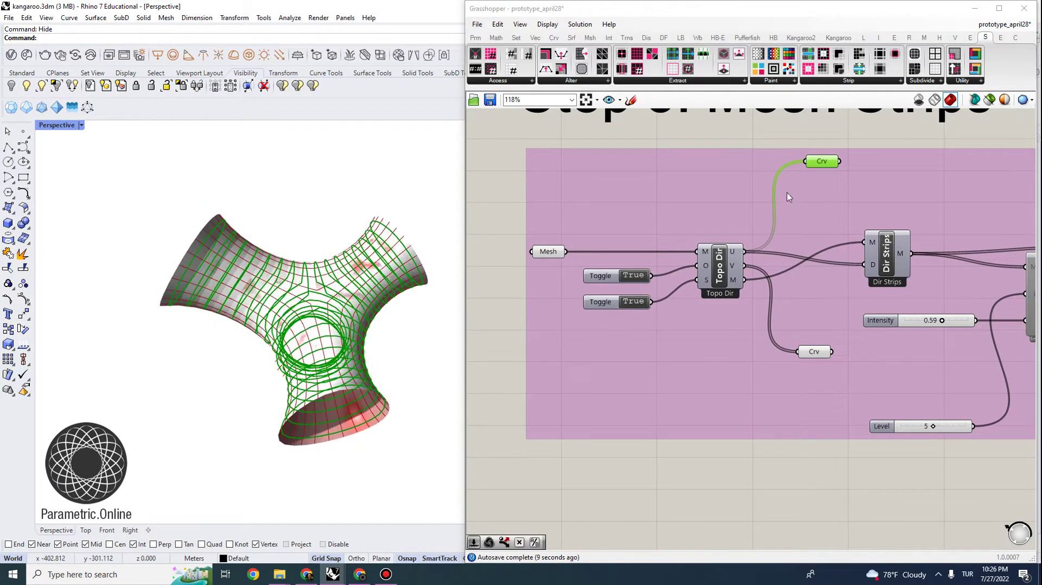
Step: Turn off the preview of the U-direction Crv parameter so only the V-direction curves are displayed
{"action": "right_click", "coordinate": [821, 161]}
{"action": "left_click", "coordinate": [858, 189]}
{"action": "right_click_drag", "start_coordinate": [380, 300], "coordinate": [367, 281]}
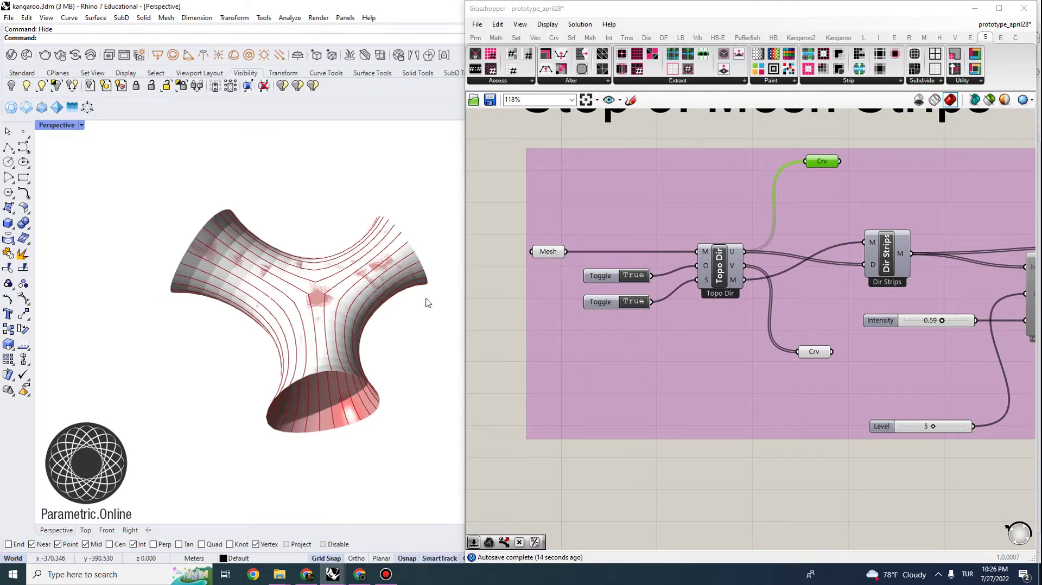
Step: Examine the V-direction curves on the mesh and look up the Strip Via Directionals component among the strip tools
{"action": "right_click_drag", "start_coordinate": [256, 255], "coordinate": [315, 293]}
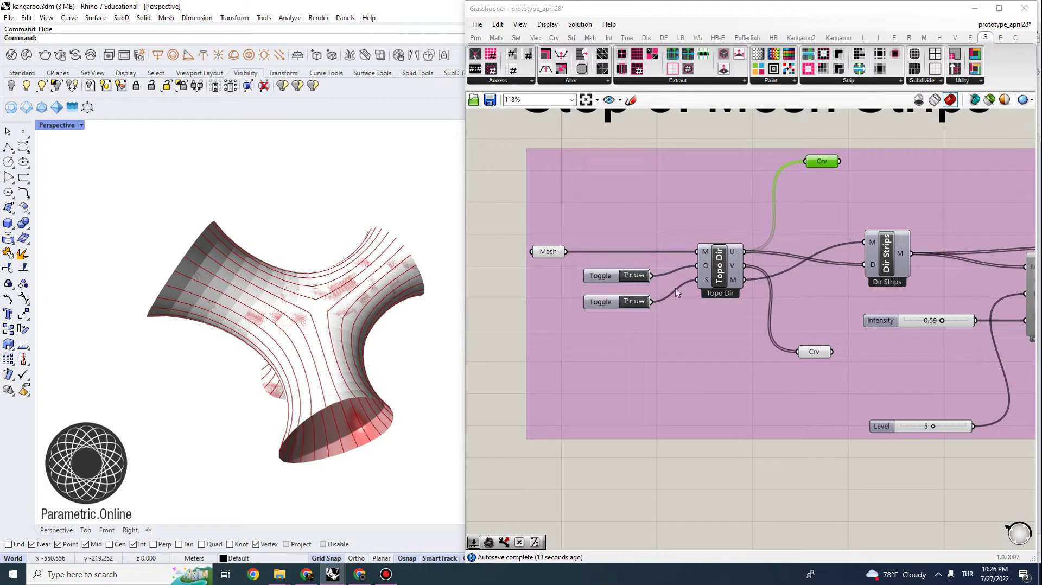
{"action": "scroll", "coordinate": [620, 273], "scroll_direction": "up", "scroll_amount": 2}
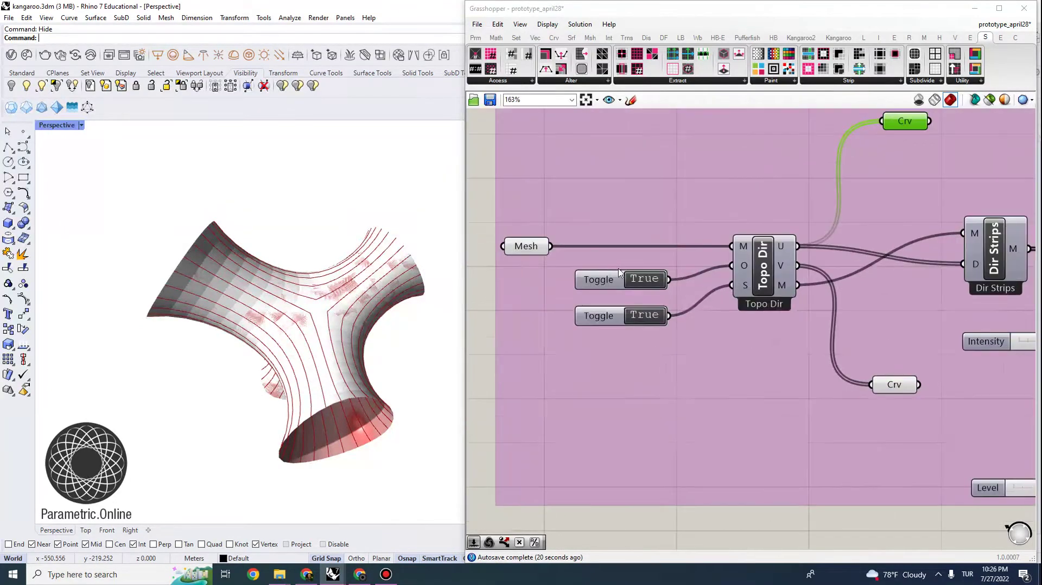
{"action": "right_click_drag", "start_coordinate": [324, 295], "coordinate": [375, 239]}
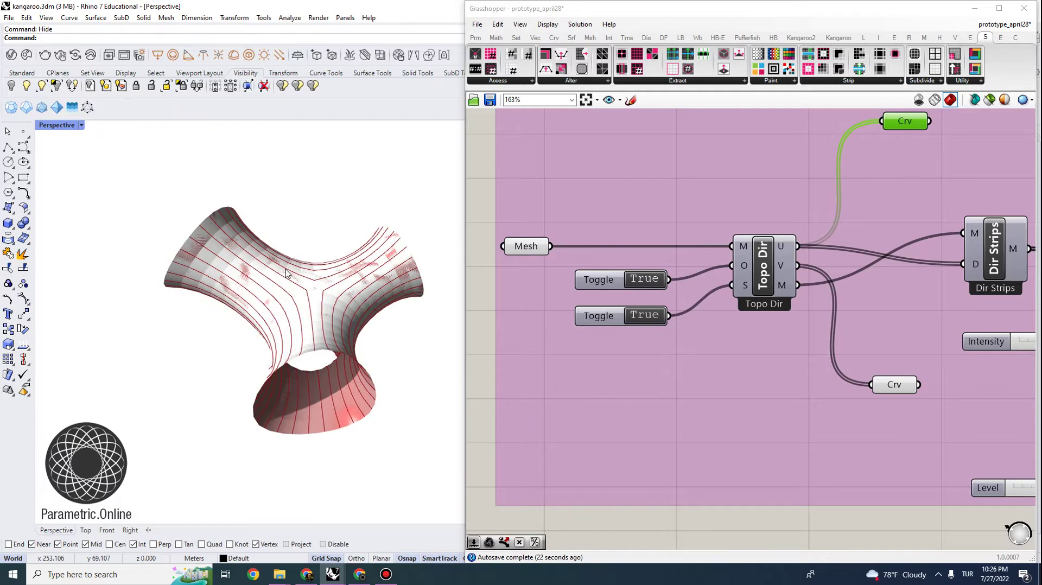
{"action": "right_click_drag", "start_coordinate": [779, 269], "coordinate": [670, 248]}
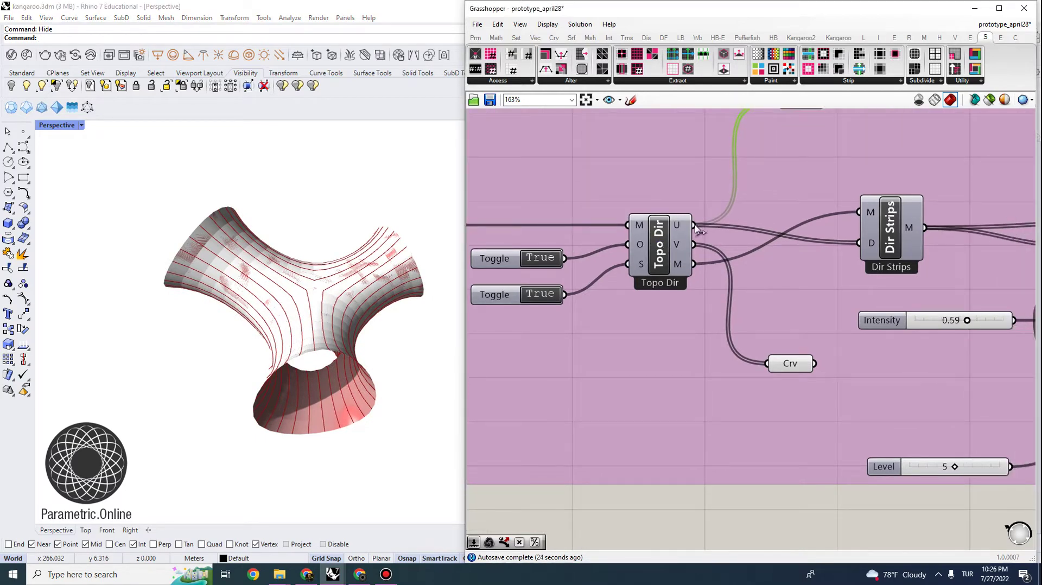
{"action": "scroll", "coordinate": [712, 227], "scroll_direction": "down", "scroll_amount": 1}
{"action": "right_click_drag", "start_coordinate": [804, 249], "coordinate": [697, 239]}
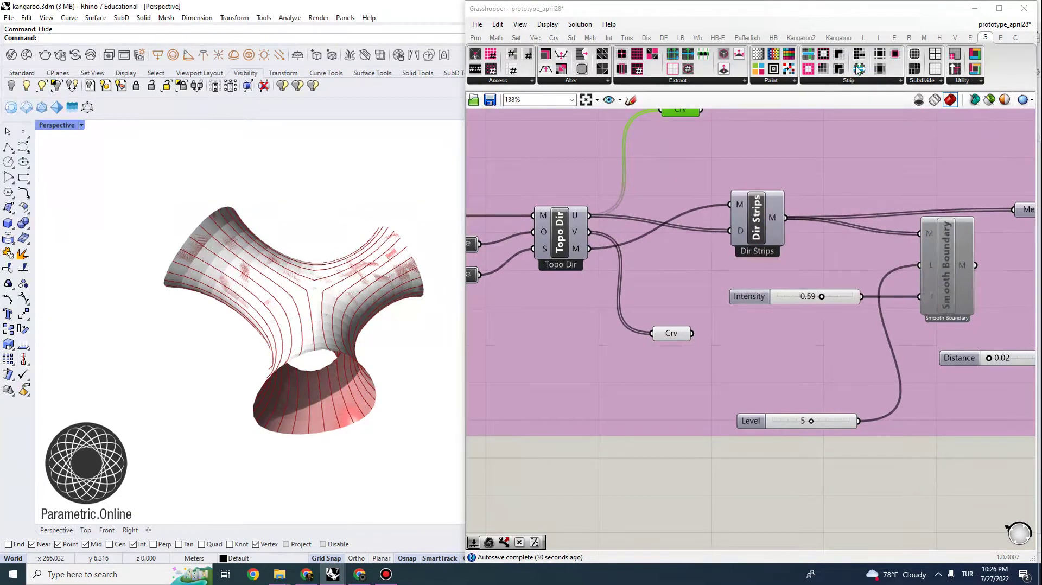
{"action": "left_click", "coordinate": [845, 83]}
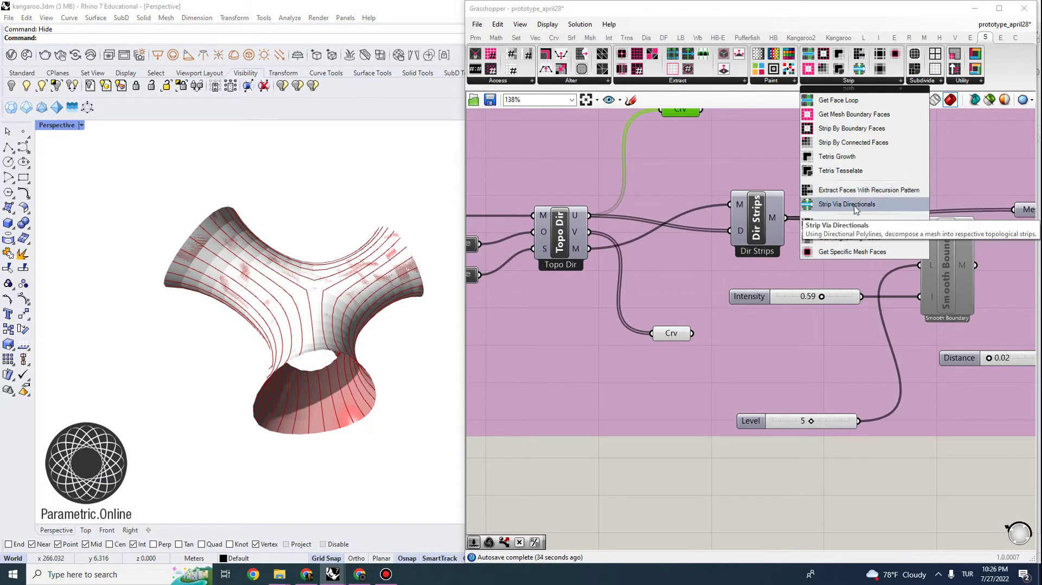
{"action": "left_click", "coordinate": [758, 219]}
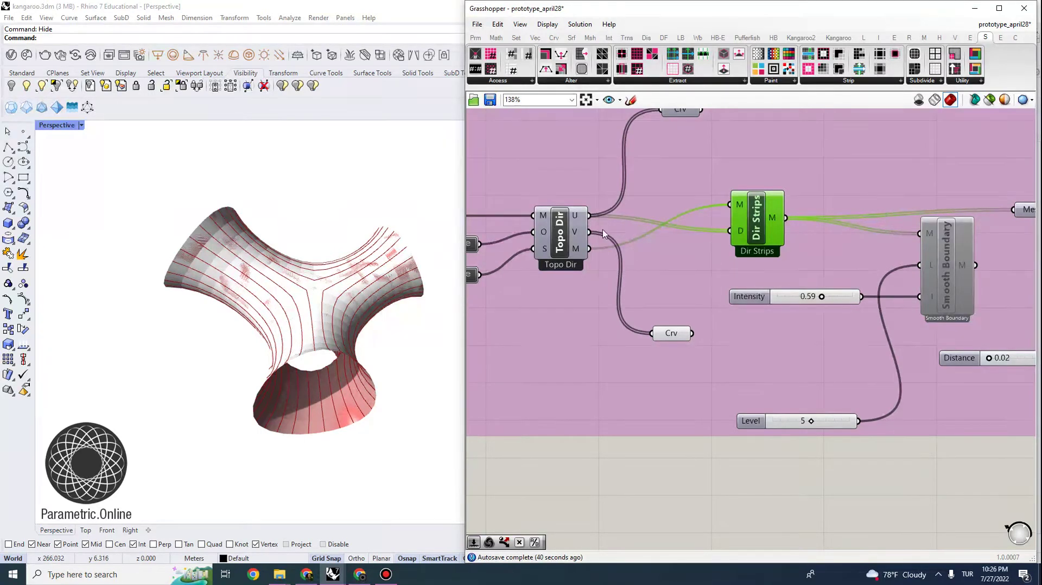
Step: Turn on the preview of the Dir Strips component and turn off the preview of the V-direction Crv parameter
{"action": "scroll", "coordinate": [604, 234], "scroll_direction": "down", "scroll_amount": 1}
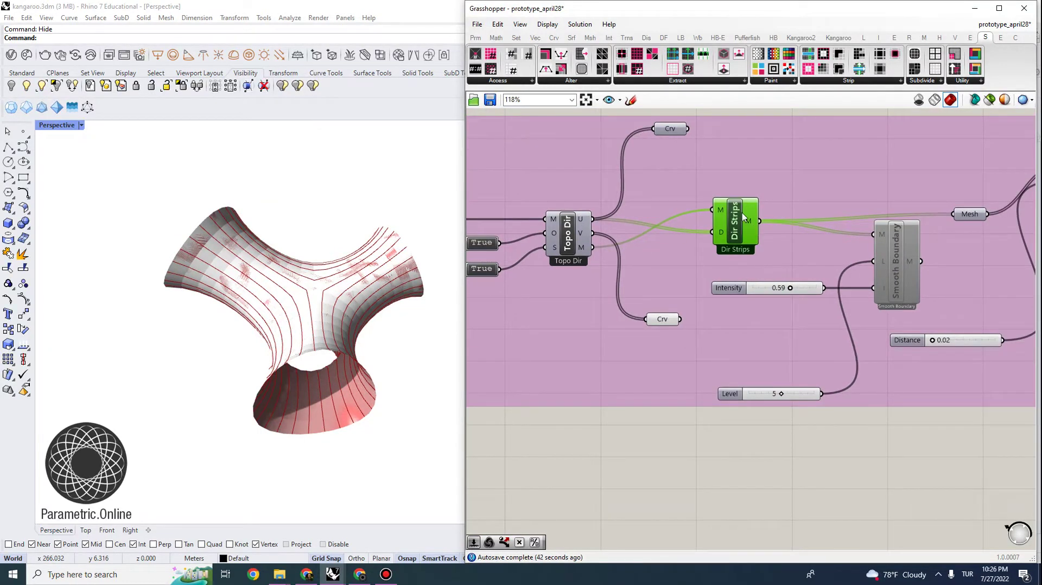
{"action": "right_click", "coordinate": [741, 213]}
{"action": "left_click", "coordinate": [773, 233]}
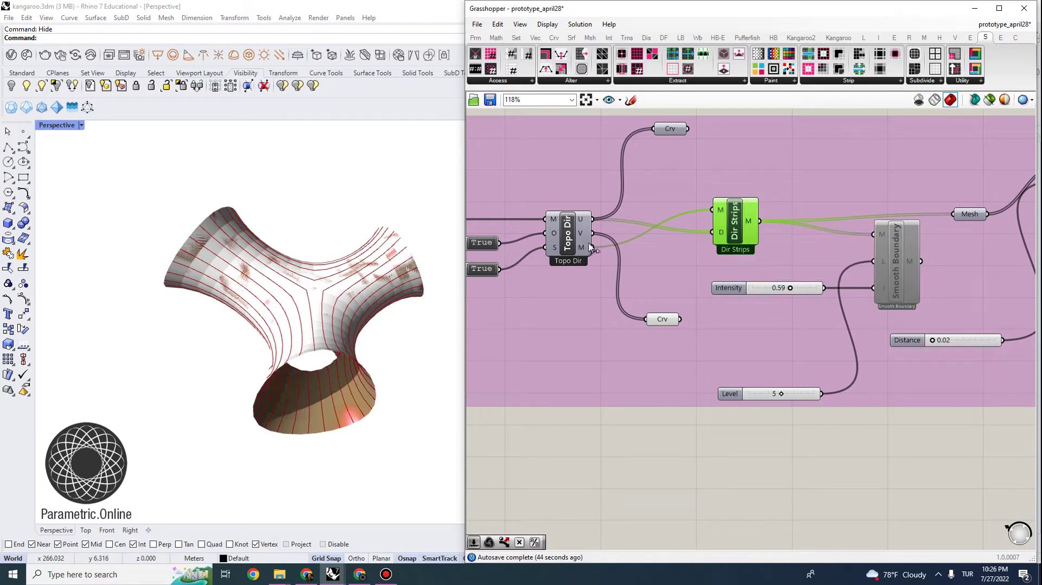
{"action": "left_click", "coordinate": [663, 321]}
{"action": "right_click", "coordinate": [663, 320]}
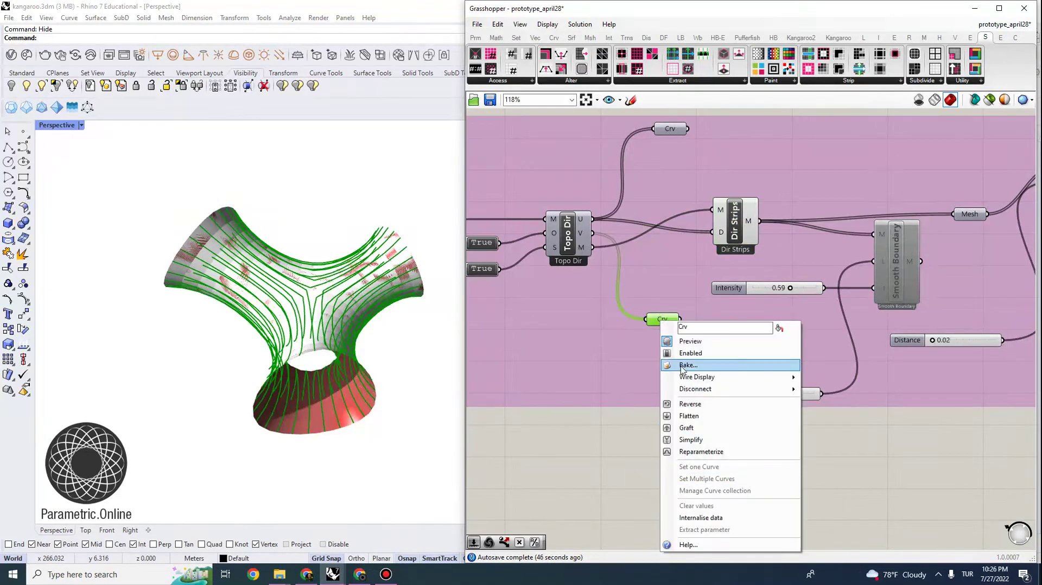
{"action": "left_click", "coordinate": [697, 342]}
{"action": "left_click", "coordinate": [652, 437]}
Step: Move the Dir Strips component and the Mesh parameter after it slightly upward, and turn off the Dir Strips preview
{"action": "right_click_drag", "start_coordinate": [804, 229], "coordinate": [655, 257]}
{"action": "left_click", "coordinate": [590, 215]}
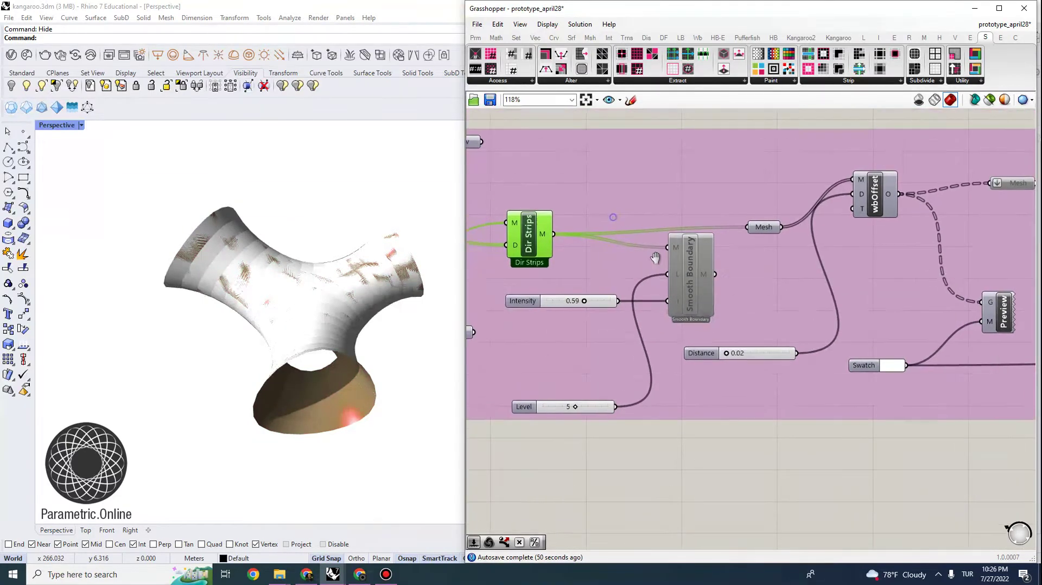
{"action": "left_click_drag", "start_coordinate": [532, 238], "coordinate": [543, 206]}
{"action": "left_click_drag", "start_coordinate": [771, 227], "coordinate": [751, 195]}
{"action": "left_click", "coordinate": [548, 213]}
{"action": "right_click", "coordinate": [545, 207]}
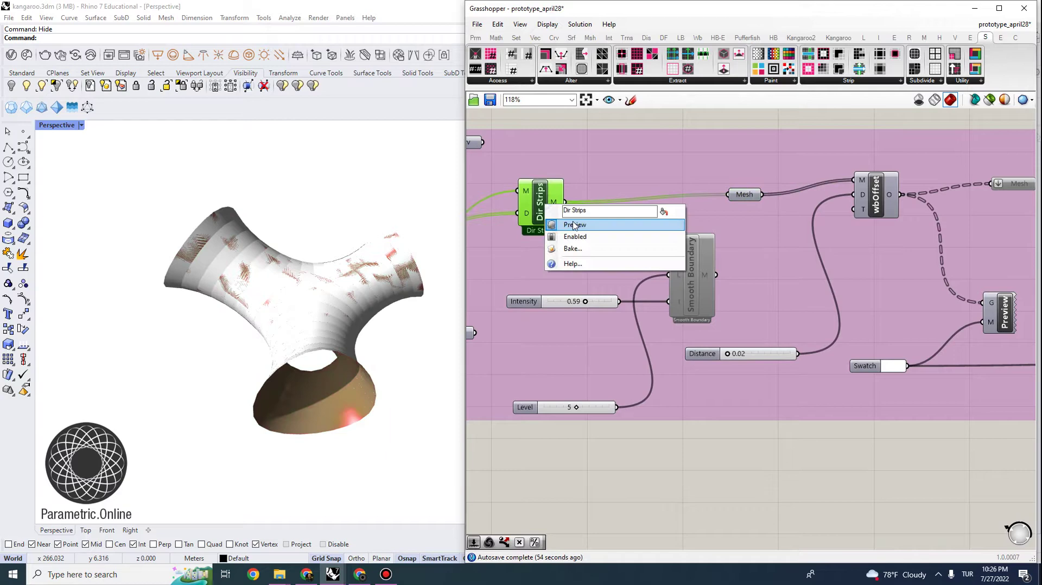
{"action": "left_click", "coordinate": [578, 223]}
Step: Trace the components from Dir Strips through wbOffset to the custom Preview and examine the strips on the mesh
{"action": "right_click_drag", "start_coordinate": [874, 199], "coordinate": [838, 192]}
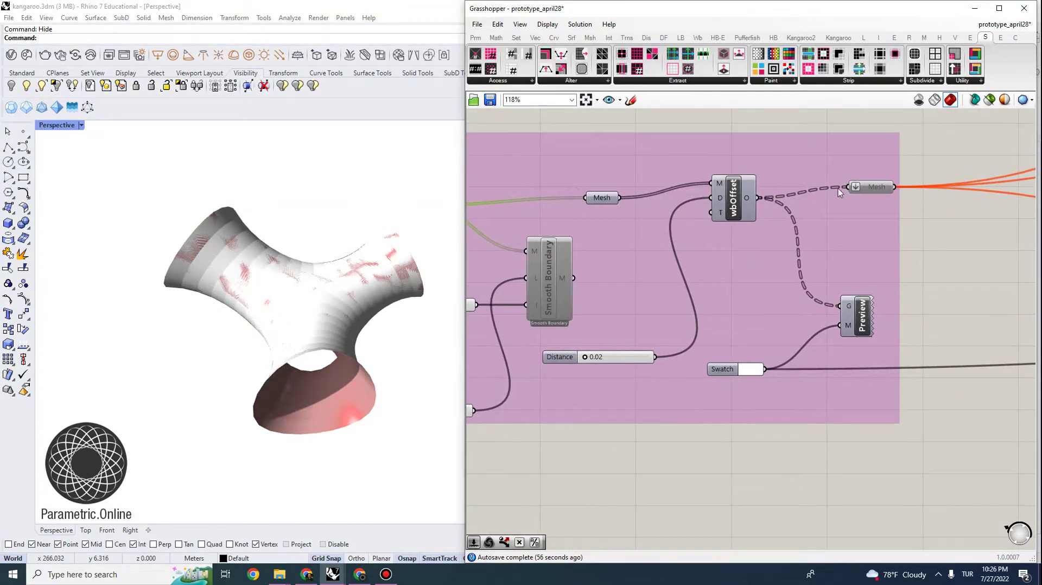
{"action": "left_click", "coordinate": [867, 322]}
{"action": "right_click", "coordinate": [864, 316]}
{"action": "left_click", "coordinate": [944, 313]}
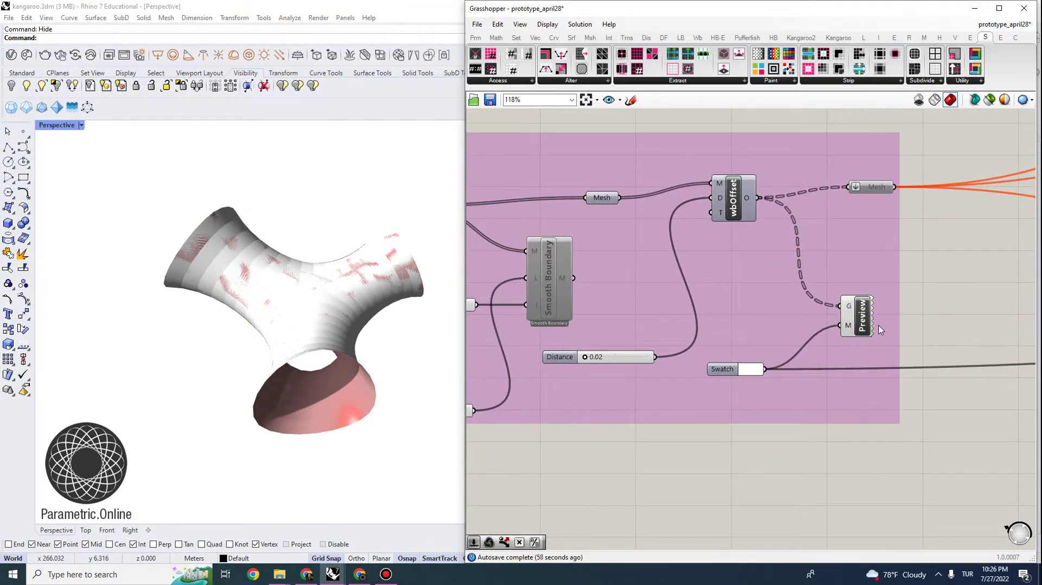
{"action": "left_click", "coordinate": [856, 320]}
{"action": "right_click_drag", "start_coordinate": [536, 402], "coordinate": [592, 395]}
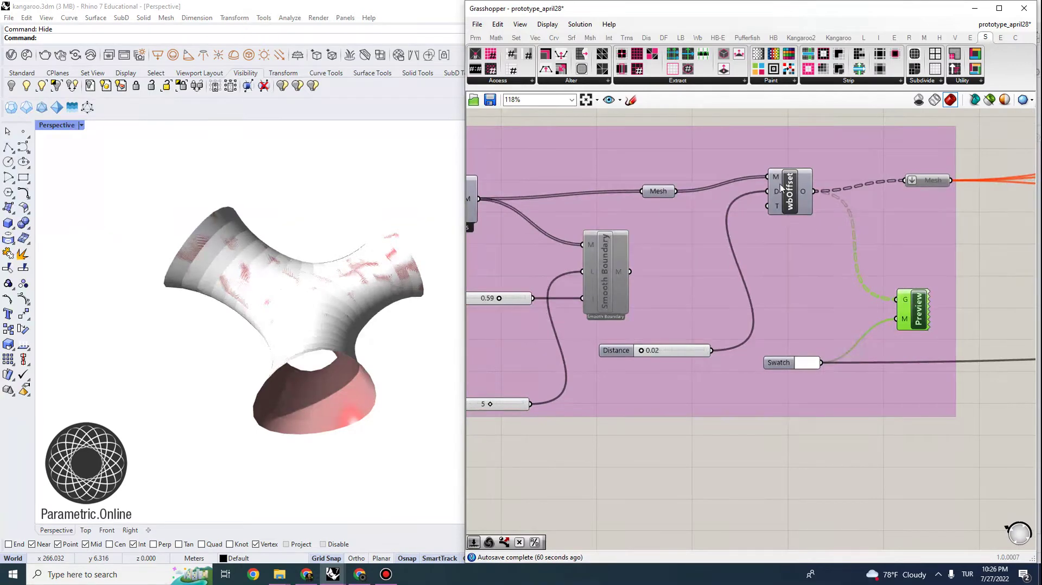
{"action": "right_click_drag", "start_coordinate": [649, 301], "coordinate": [712, 294]}
{"action": "left_click", "coordinate": [513, 205]}
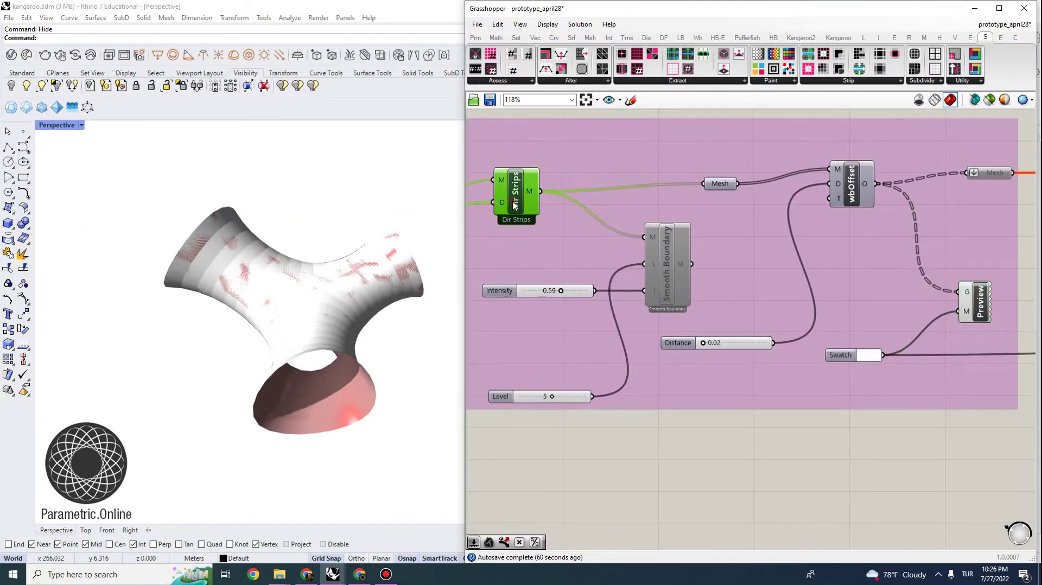
{"action": "right_click_drag", "start_coordinate": [531, 228], "coordinate": [624, 239]}
{"action": "right_click_drag", "start_coordinate": [298, 312], "coordinate": [361, 320]}
{"action": "scroll", "coordinate": [557, 182], "scroll_direction": "down", "scroll_amount": 3}
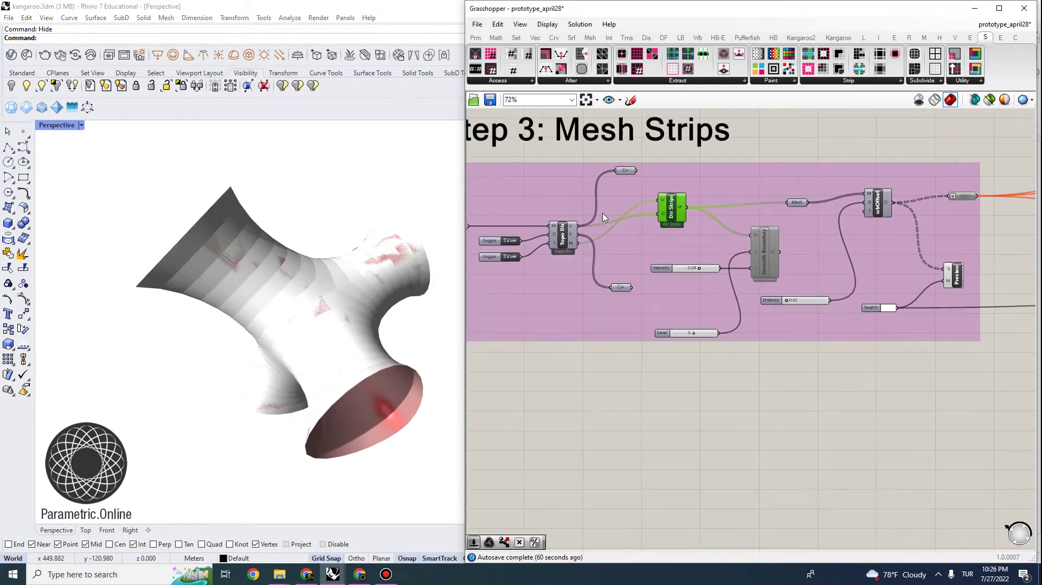
Step: Turn off the preview of the input Mesh parameter that feeds the Topo Dir component
{"action": "right_click_drag", "start_coordinate": [485, 221], "coordinate": [618, 244]}
{"action": "left_click", "coordinate": [619, 244]}
{"action": "right_click", "coordinate": [619, 245]}
{"action": "left_click", "coordinate": [647, 266]}
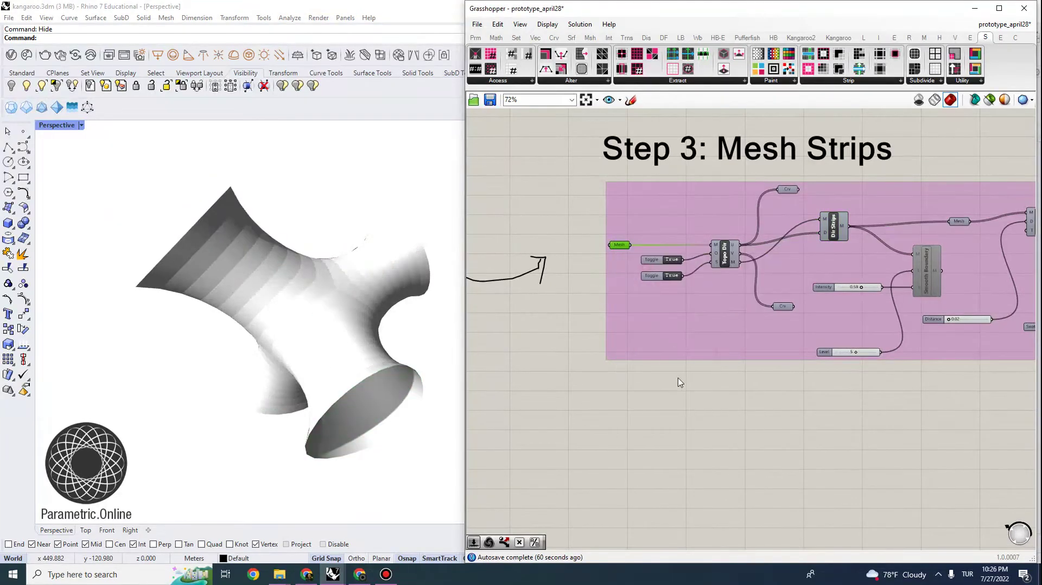
Step: Set the colour swatch feeding the custom Preview component to red
{"action": "right_click_drag", "start_coordinate": [869, 244], "coordinate": [635, 231]}
{"action": "scroll", "coordinate": [818, 304], "scroll_direction": "up", "scroll_amount": 3}
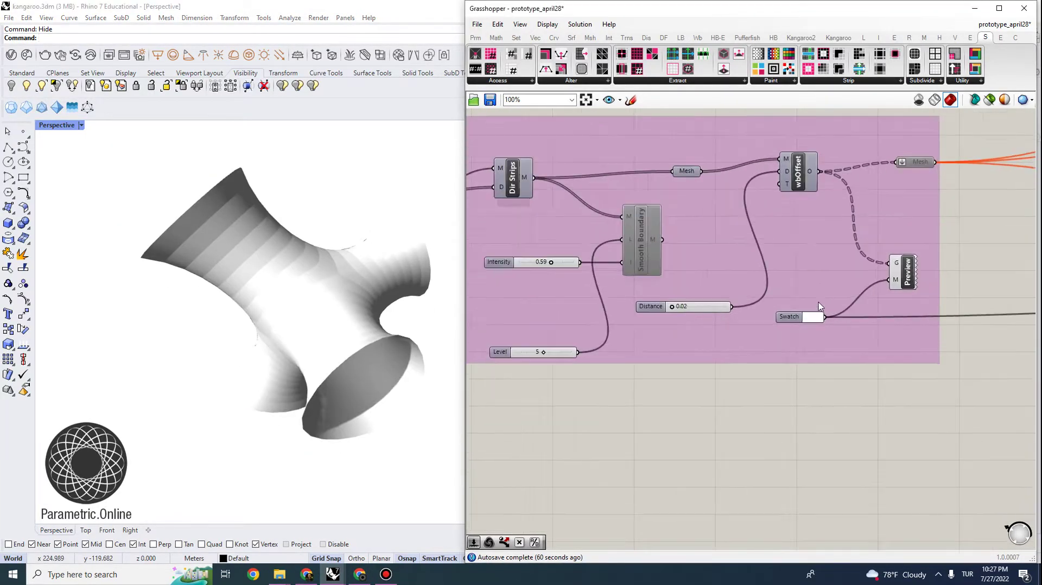
{"action": "left_click", "coordinate": [812, 319]}
{"action": "left_click", "coordinate": [844, 362]}
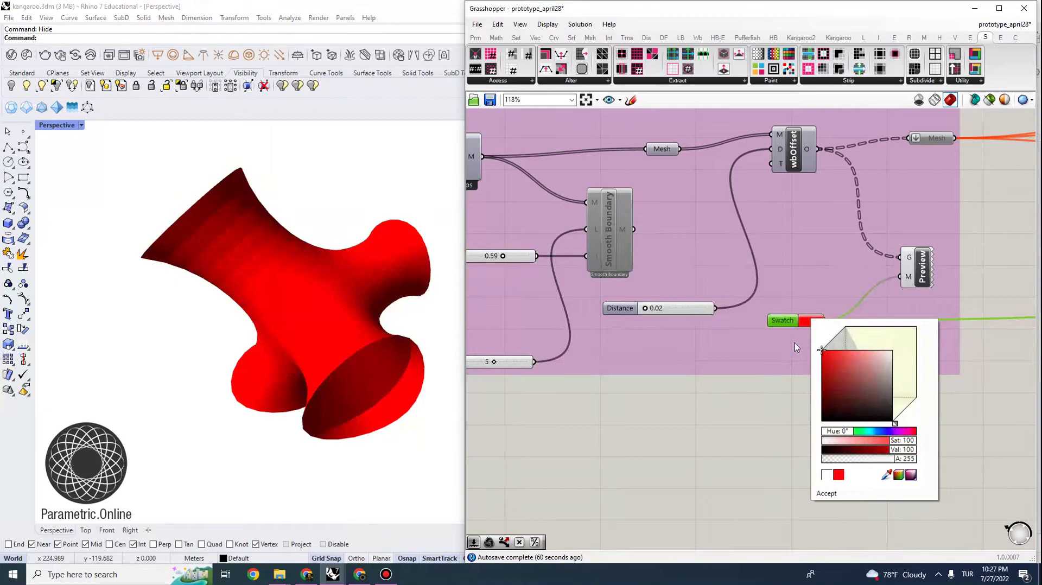
{"action": "right_click_drag", "start_coordinate": [727, 336], "coordinate": [612, 325]}
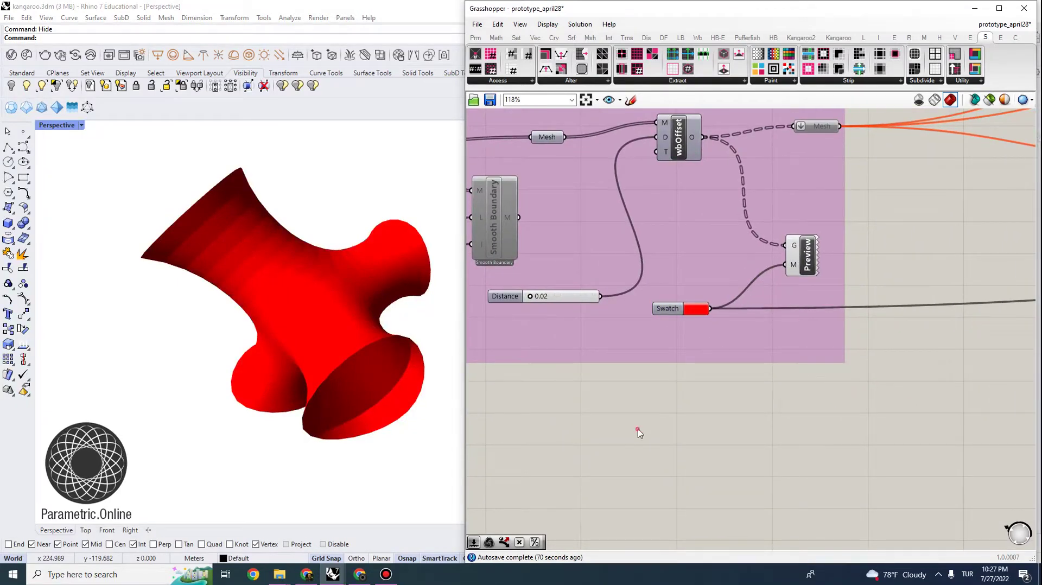
Step: Add an Outset Mesh Boundary Edges component to the canvas above the Step 3 group
{"action": "right_click_drag", "start_coordinate": [214, 344], "coordinate": [205, 299]}
{"action": "scroll", "coordinate": [265, 200], "scroll_direction": "up", "scroll_amount": 4}
{"action": "right_click_drag", "start_coordinate": [265, 201], "coordinate": [246, 219]}
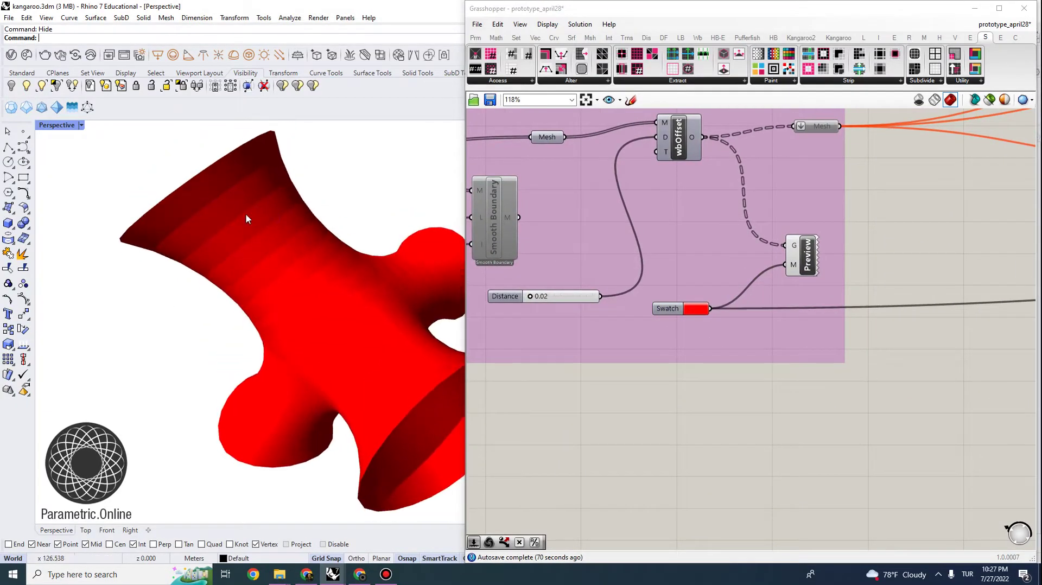
{"action": "right_click_drag", "start_coordinate": [686, 274], "coordinate": [746, 311]}
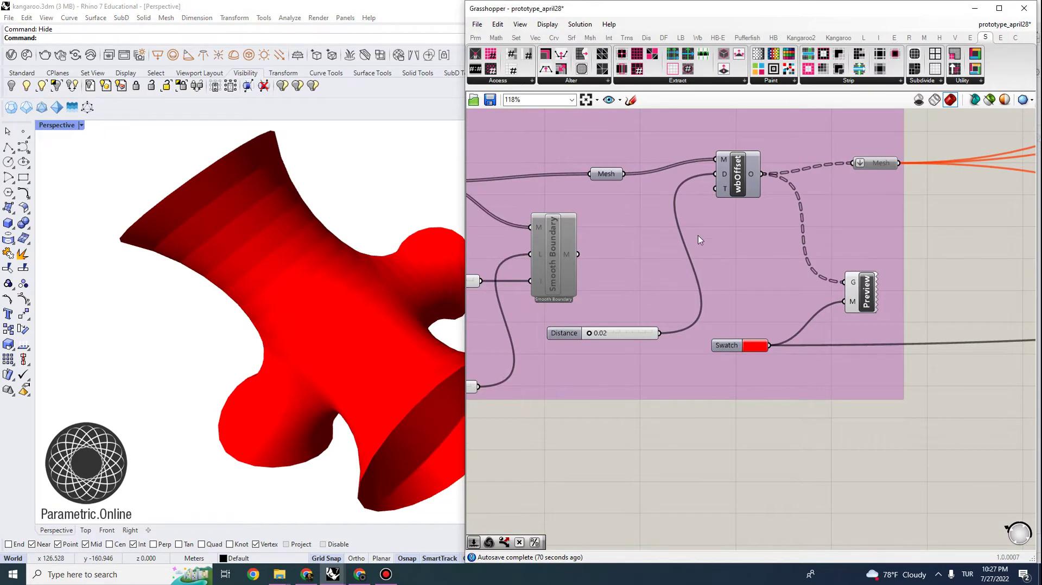
{"action": "scroll", "coordinate": [700, 240], "scroll_direction": "down", "scroll_amount": 2}
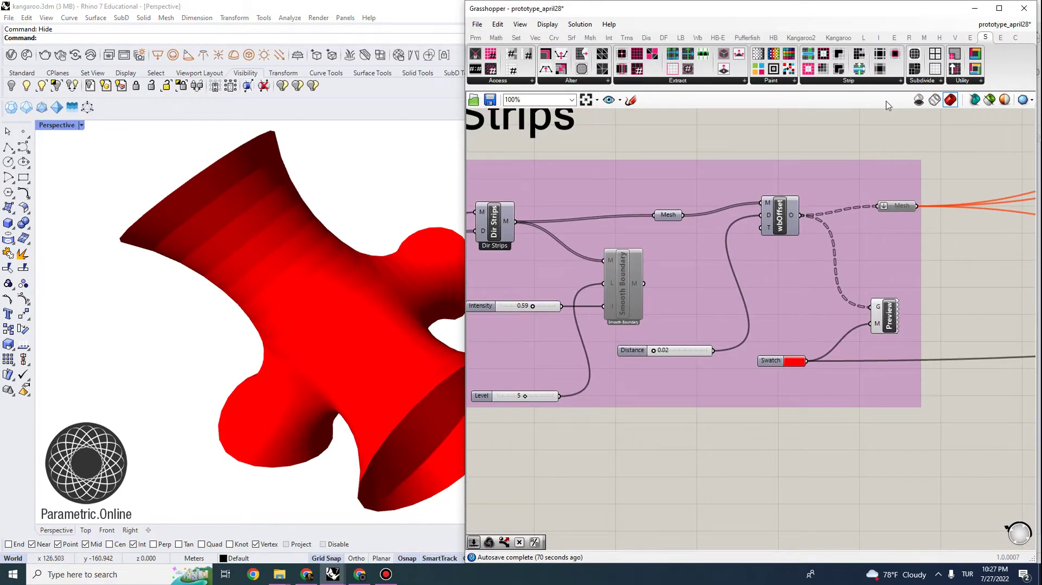
{"action": "left_click", "coordinate": [575, 80]}
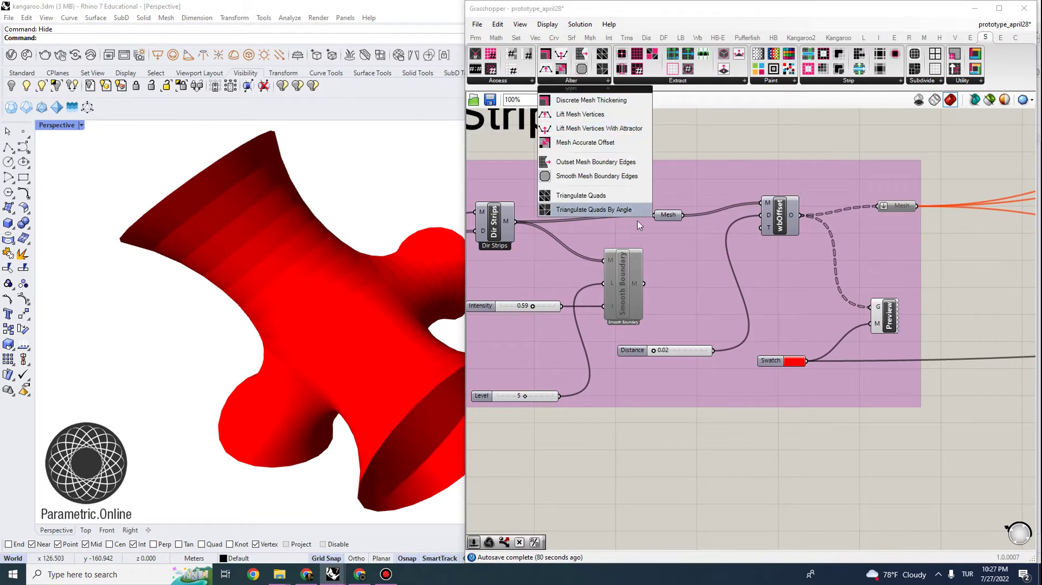
{"action": "left_click_drag", "start_coordinate": [579, 164], "coordinate": [570, 163]}
{"action": "left_click", "coordinate": [584, 147]}
{"action": "right_click_drag", "start_coordinate": [580, 146], "coordinate": [672, 191]}
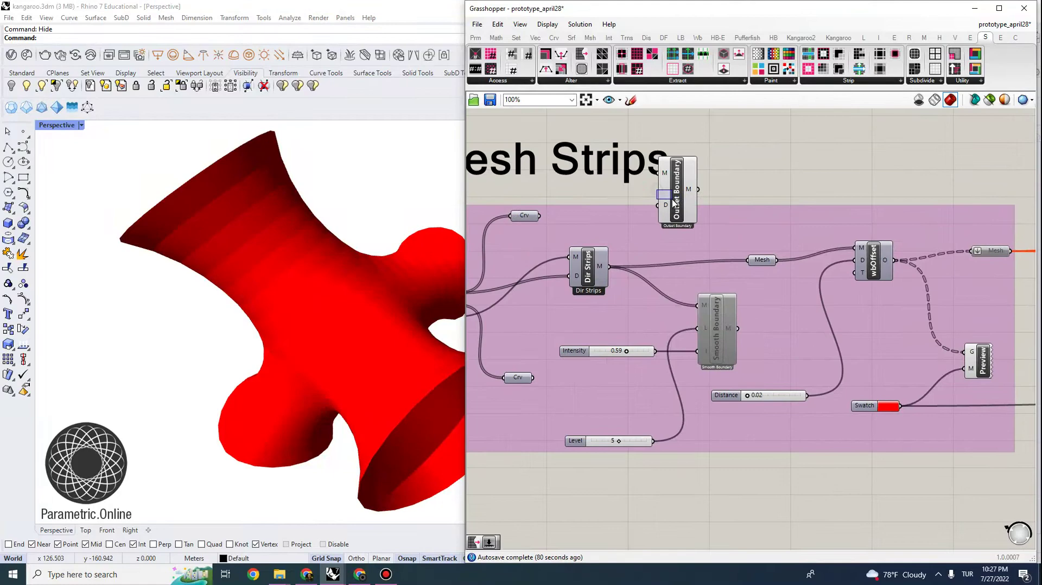
{"action": "left_click_drag", "start_coordinate": [671, 190], "coordinate": [689, 199]}
Step: Connect the Dir Strips mesh output to the M input of the Outset Boundary component and position the component above the group
{"action": "left_click_drag", "start_coordinate": [625, 233], "coordinate": [752, 150]}
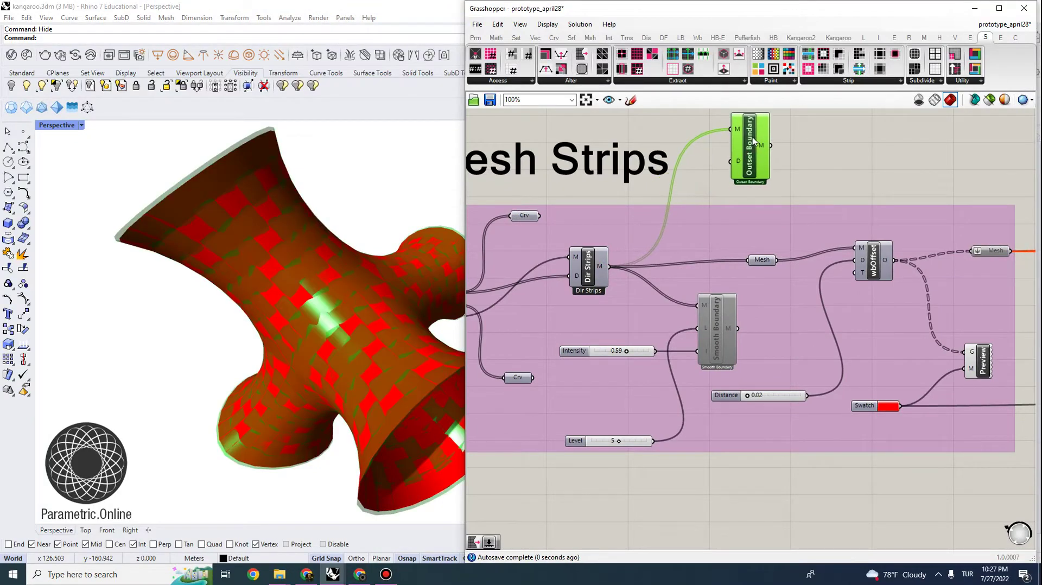
{"action": "right_click_drag", "start_coordinate": [752, 150], "coordinate": [774, 233]}
{"action": "left_click_drag", "start_coordinate": [773, 234], "coordinate": [774, 220]}
Step: Add a number slider ranging from -1.0 to 1.0 and connect it to the D input of Outset Boundary
{"action": "mouse_move", "coordinate": [762, 232]}
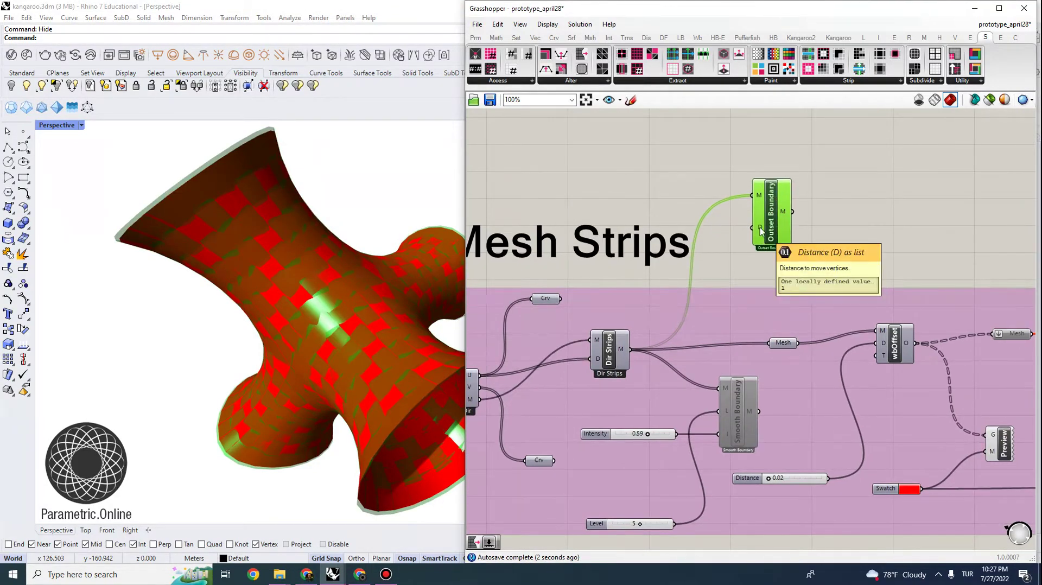
{"action": "double_click", "coordinate": [626, 186]}
{"action": "left_click", "coordinate": [639, 198]}
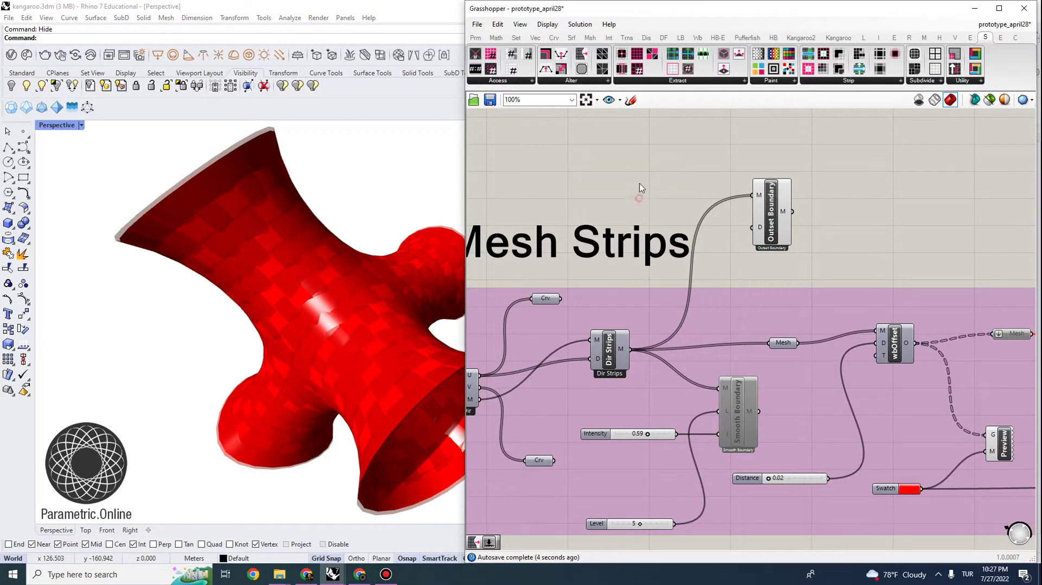
{"action": "double_click", "coordinate": [640, 177]}
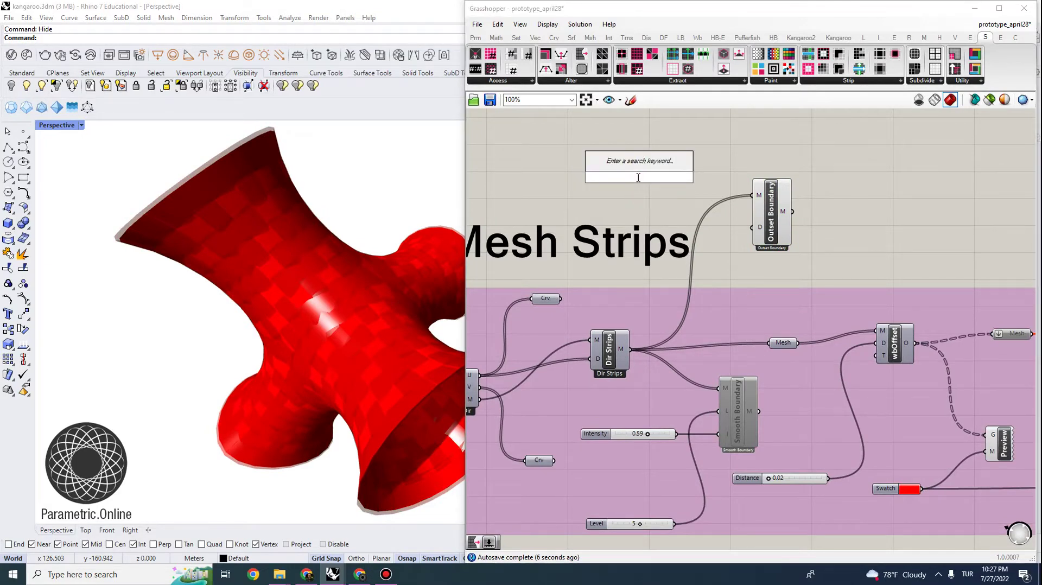
{"action": "type", "text": "-1"}
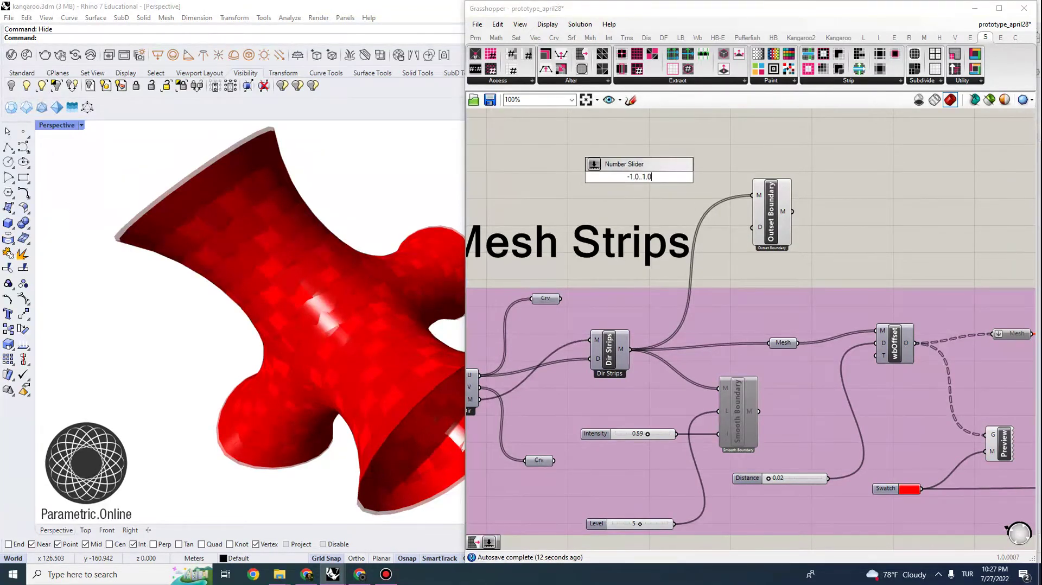
{"action": "type", "text": ".0..1.0"}
{"action": "key", "text": "Return"}
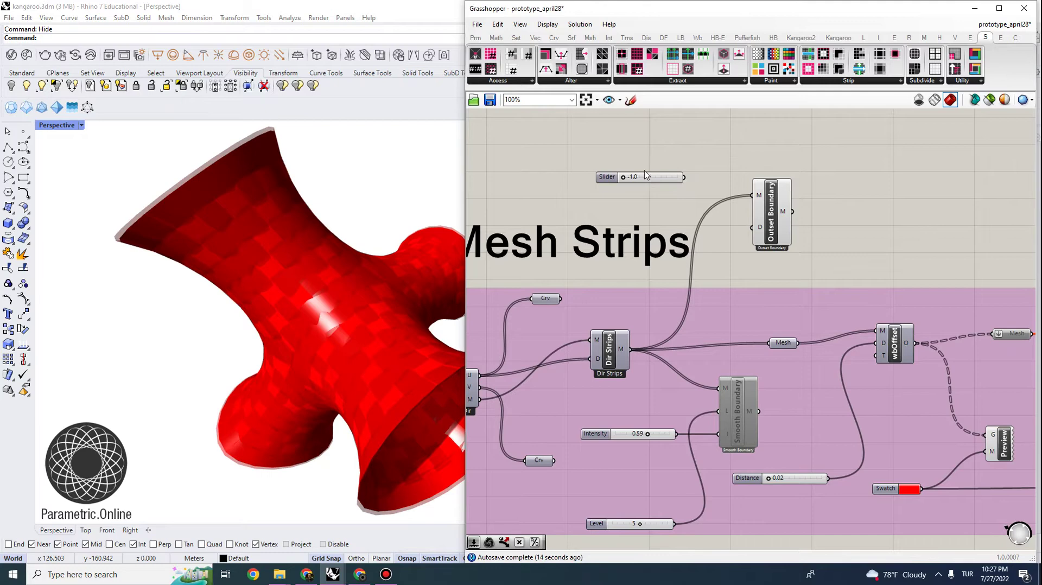
{"action": "scroll", "coordinate": [621, 181], "scroll_direction": "up", "scroll_amount": 1}
{"action": "scroll", "coordinate": [619, 185], "scroll_direction": "up", "scroll_amount": 1}
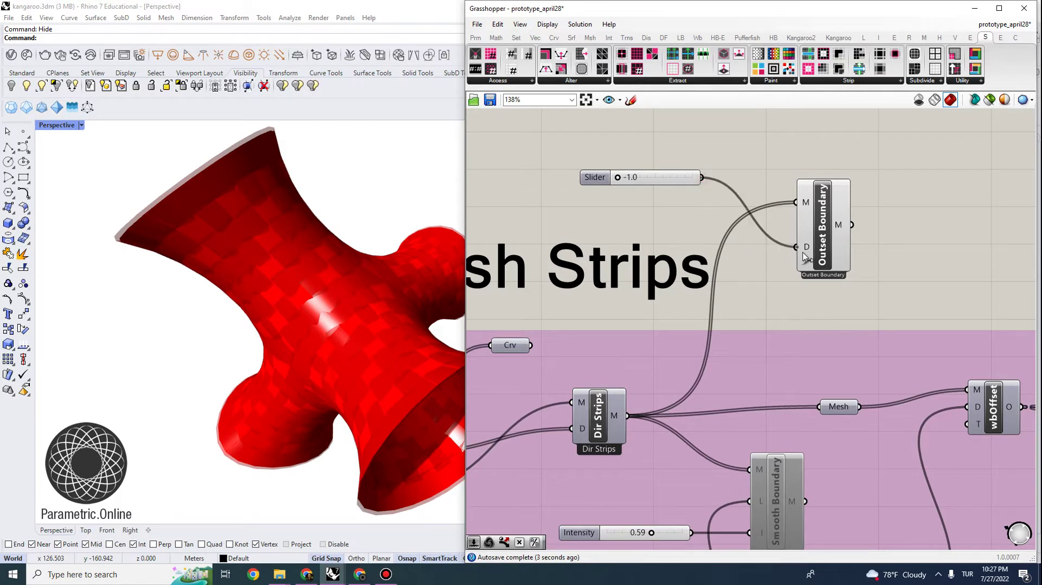
{"action": "left_click_drag", "start_coordinate": [803, 252], "coordinate": [803, 252]}
Step: Feed the Outset Boundary mesh output into the Mesh parameter before wbOffset, replacing its direct connection from Dir Strips
{"action": "left_click", "coordinate": [825, 212]}
{"action": "right_click_drag", "start_coordinate": [901, 242], "coordinate": [728, 196]}
{"action": "scroll", "coordinate": [728, 196], "scroll_direction": "down", "scroll_amount": 1}
{"action": "right_click_drag", "start_coordinate": [643, 245], "coordinate": [731, 232]}
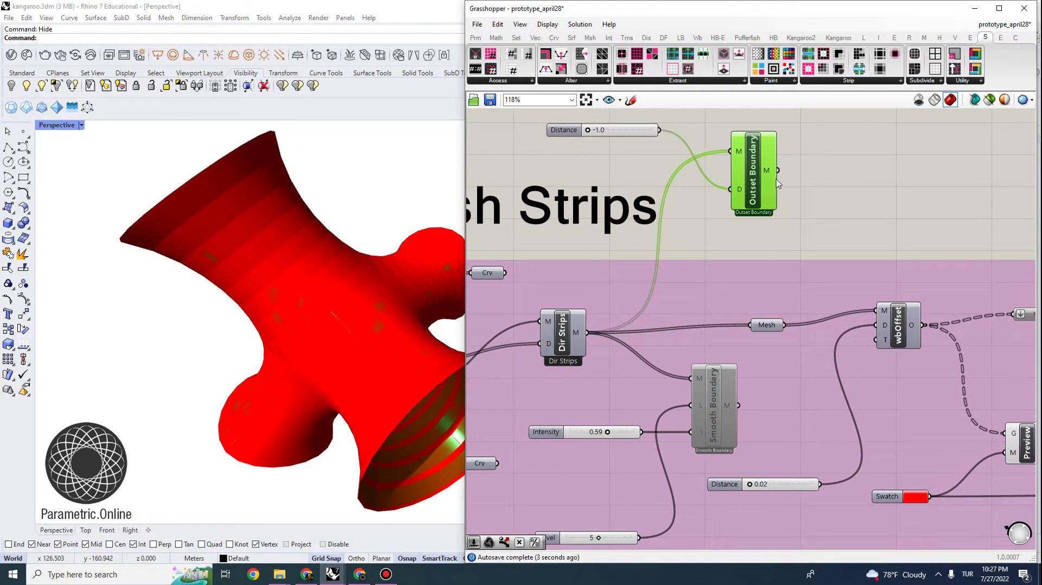
{"action": "left_click_drag", "start_coordinate": [778, 170], "coordinate": [750, 325]}
{"action": "left_click", "coordinate": [833, 213]}
{"action": "scroll", "coordinate": [350, 288], "scroll_direction": "down", "scroll_amount": 3}
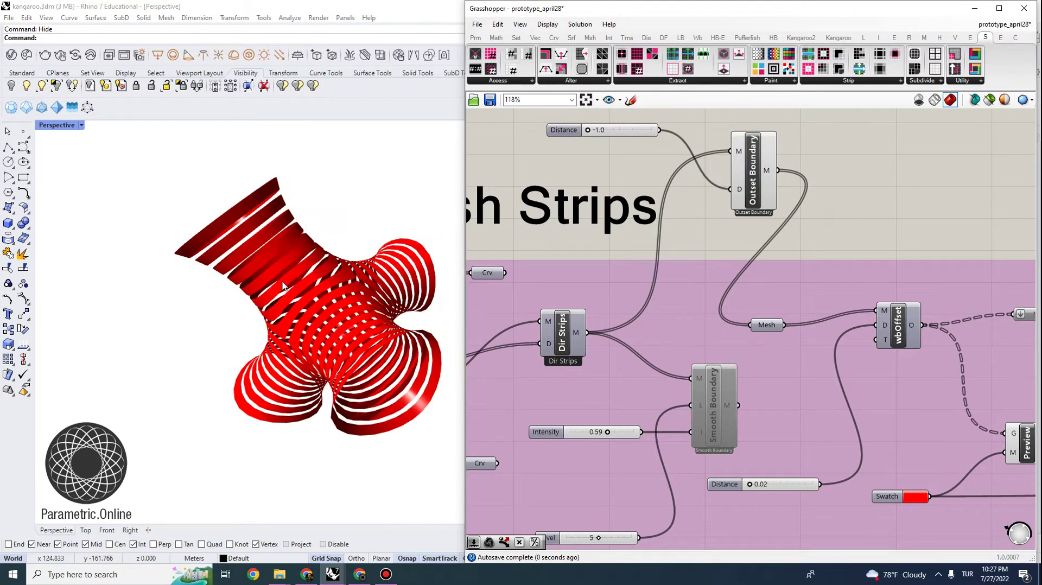
Step: Set the Distance slider feeding Outset Boundary to -0.8 and inspect the gaps between the mesh strips
{"action": "right_click_drag", "start_coordinate": [350, 289], "coordinate": [372, 299]}
{"action": "scroll", "coordinate": [597, 136], "scroll_direction": "up", "scroll_amount": 2}
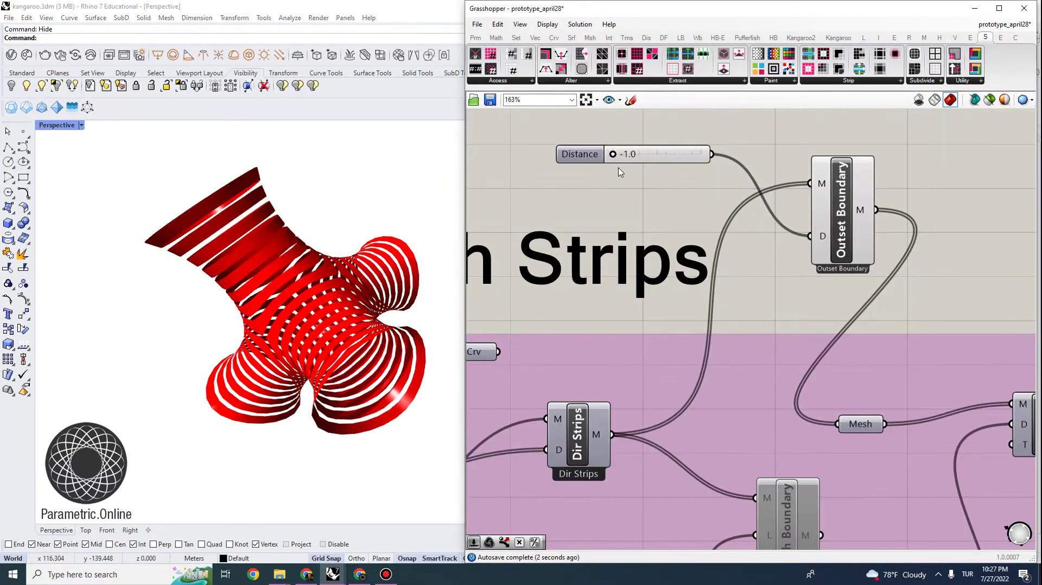
{"action": "mouse_move", "coordinate": [615, 157]}
{"action": "left_mouse_down"}
{"action": "mouse_move", "coordinate": [702, 155]}
{"action": "mouse_move", "coordinate": [629, 156]}
{"action": "left_mouse_up"}
{"action": "mouse_move", "coordinate": [350, 260]}
{"action": "right_mouse_down"}
{"action": "mouse_move", "coordinate": [333, 282]}
{"action": "mouse_move", "coordinate": [342, 249]}
{"action": "mouse_move", "coordinate": [324, 312]}
{"action": "mouse_move", "coordinate": [369, 256]}
{"action": "right_mouse_up"}
{"action": "scroll", "coordinate": [342, 248], "scroll_direction": "up", "scroll_amount": 3}
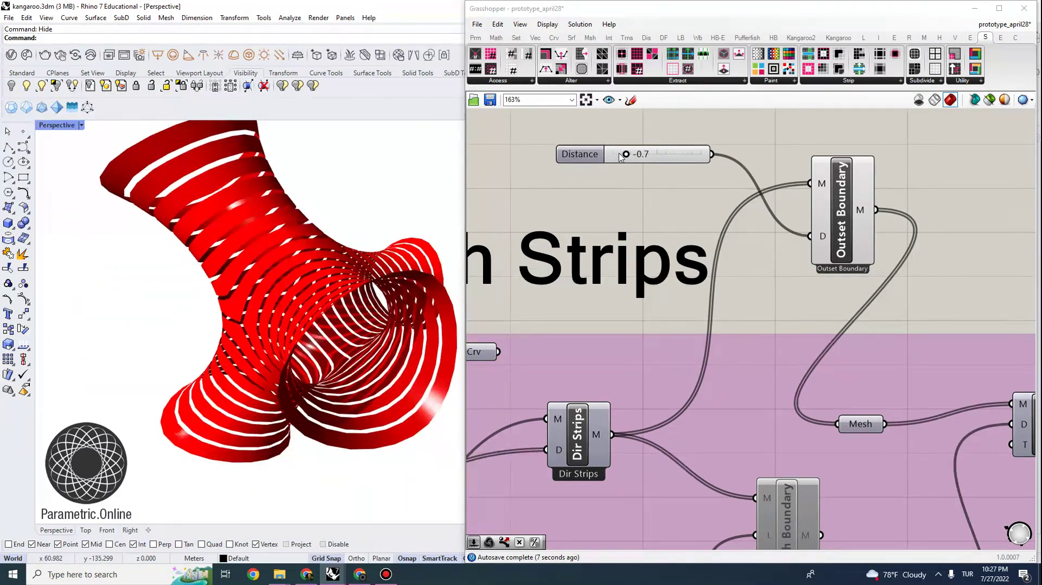
{"action": "mouse_move", "coordinate": [626, 156]}
{"action": "left_mouse_down"}
{"action": "mouse_move", "coordinate": [586, 161]}
{"action": "mouse_move", "coordinate": [651, 158]}
{"action": "mouse_move", "coordinate": [611, 157]}
{"action": "mouse_move", "coordinate": [631, 159]}
{"action": "mouse_move", "coordinate": [622, 160]}
{"action": "left_mouse_up"}
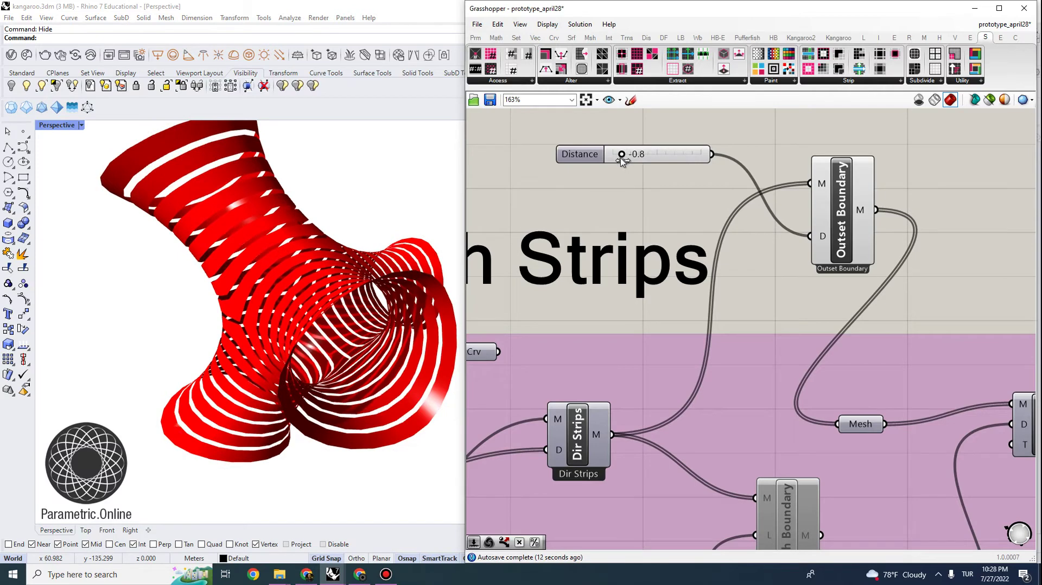
{"action": "right_click_drag", "start_coordinate": [326, 290], "coordinate": [314, 347]}
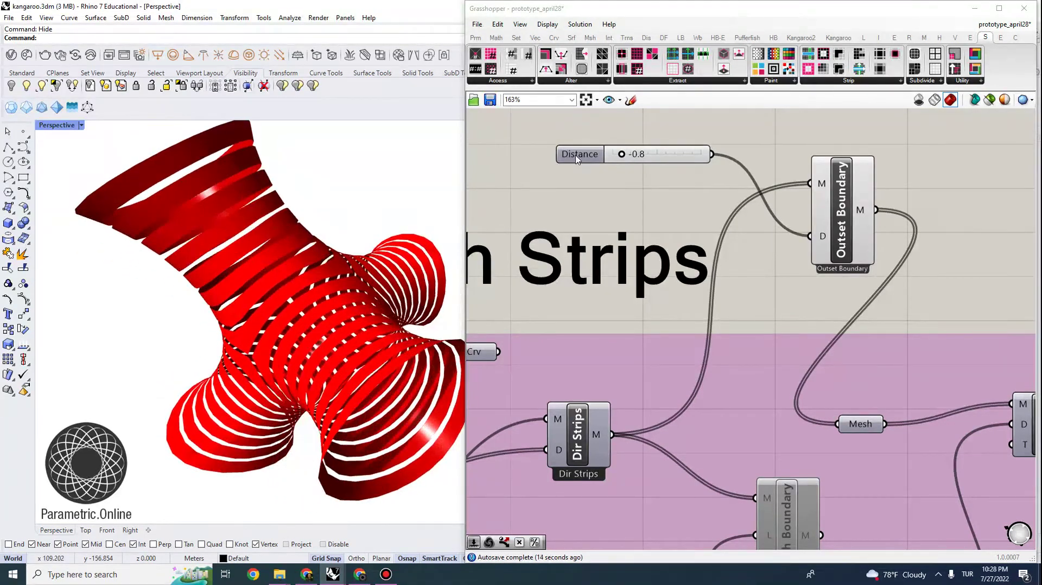
Step: Duplicate the Dir Strips, Outset Boundary and Distance slider below the Step 3 group and arrange the copies there
{"action": "scroll", "coordinate": [578, 157], "scroll_direction": "down", "scroll_amount": 5}
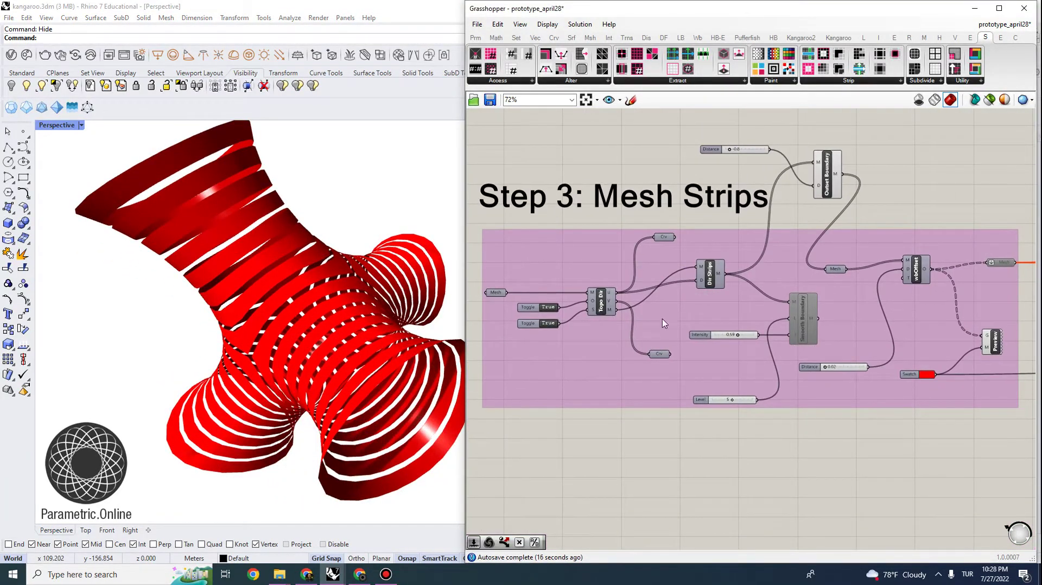
{"action": "right_click_drag", "start_coordinate": [769, 309], "coordinate": [704, 291]}
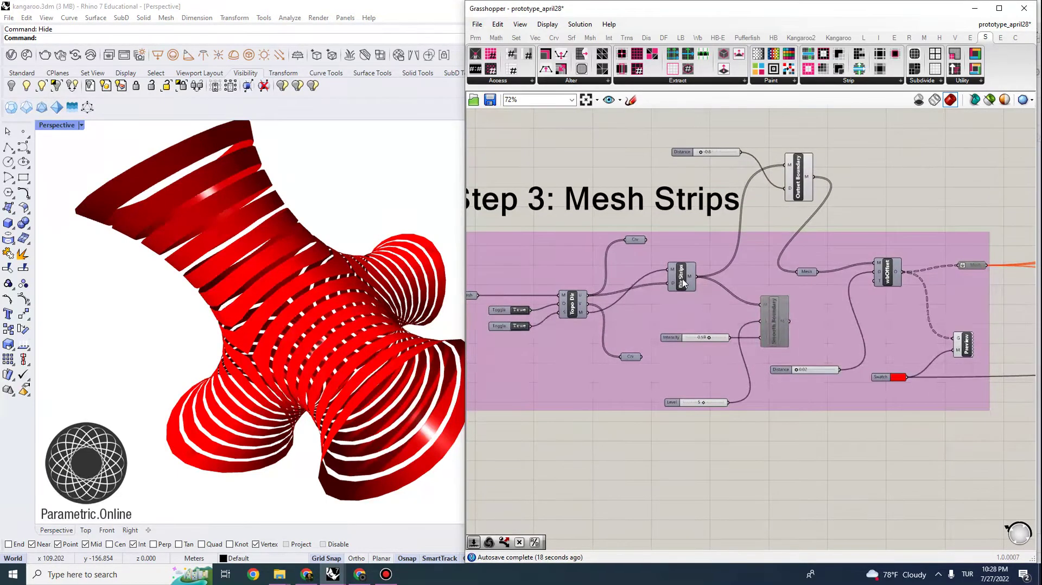
{"action": "left_click", "coordinate": [683, 281]}
{"action": "left_click_drag", "start_coordinate": [806, 178], "coordinate": [705, 124], "text": "shift"}
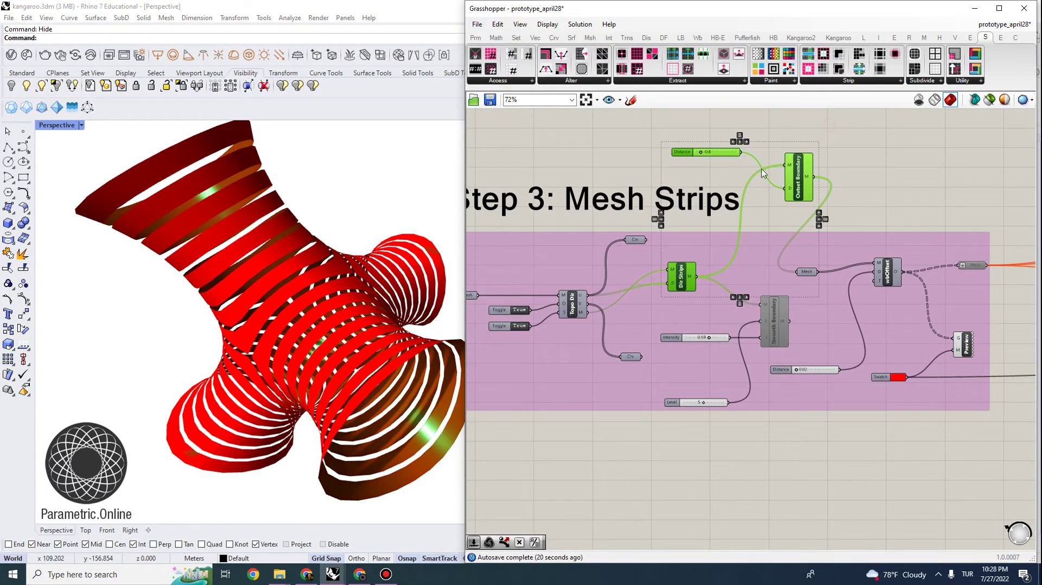
{"action": "left_click_drag", "start_coordinate": [804, 182], "coordinate": [807, 469], "text": "alt"}
{"action": "left_click", "coordinate": [876, 470]}
{"action": "right_click_drag", "start_coordinate": [807, 511], "coordinate": [831, 430]}
{"action": "left_click_drag", "start_coordinate": [705, 491], "coordinate": [717, 406]}
Step: Connect the Topo Dir V output to the D input of the copied Dir Strips and tidy the copied Outset Boundary's position
{"action": "scroll", "coordinate": [604, 281], "scroll_direction": "up", "scroll_amount": 2}
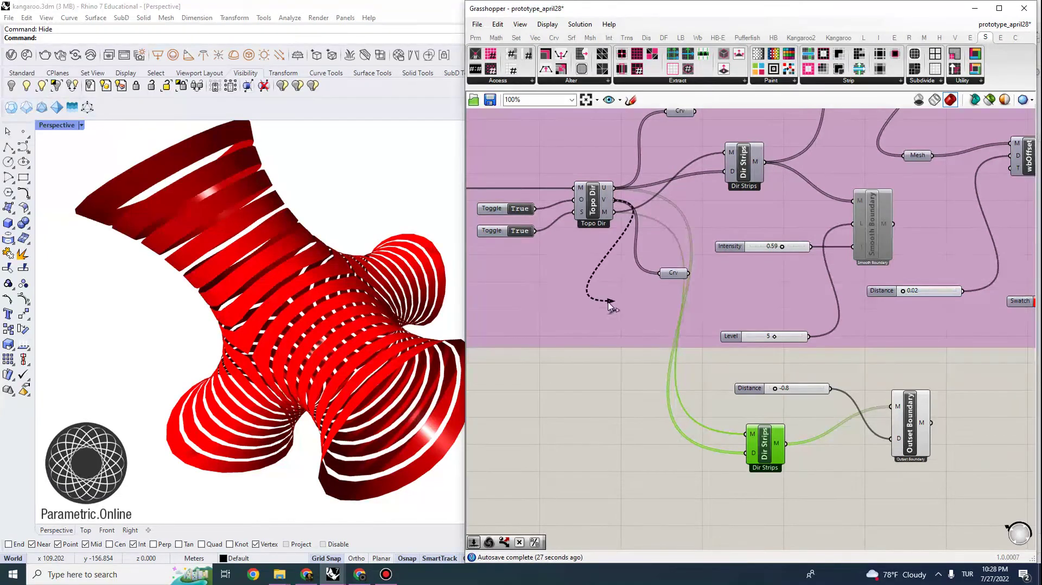
{"action": "left_click_drag", "start_coordinate": [650, 277], "coordinate": [646, 341]}
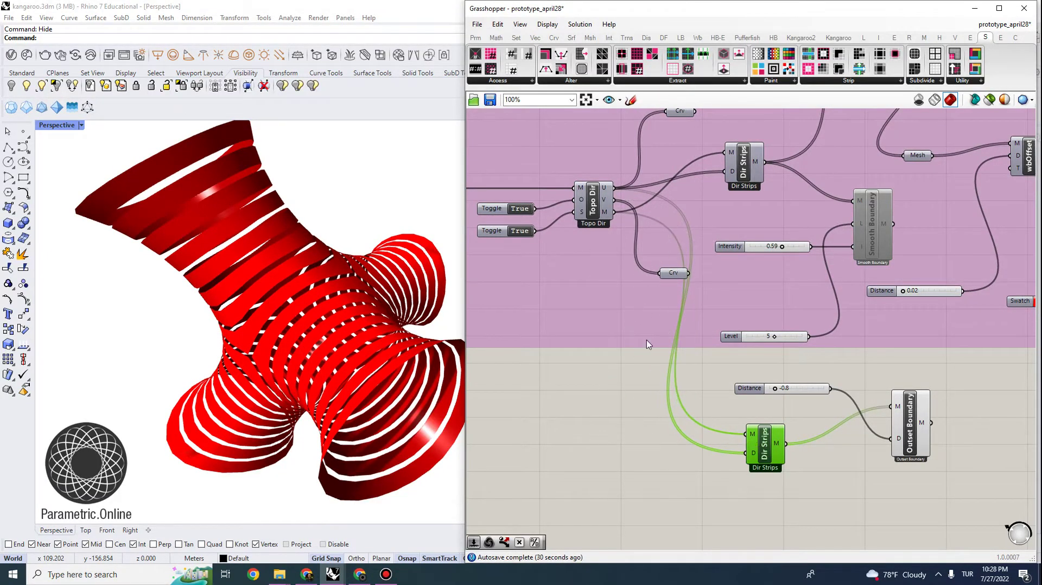
{"action": "left_click_drag", "start_coordinate": [594, 204], "coordinate": [584, 213]}
{"action": "left_click_drag", "start_coordinate": [715, 386], "coordinate": [746, 453]}
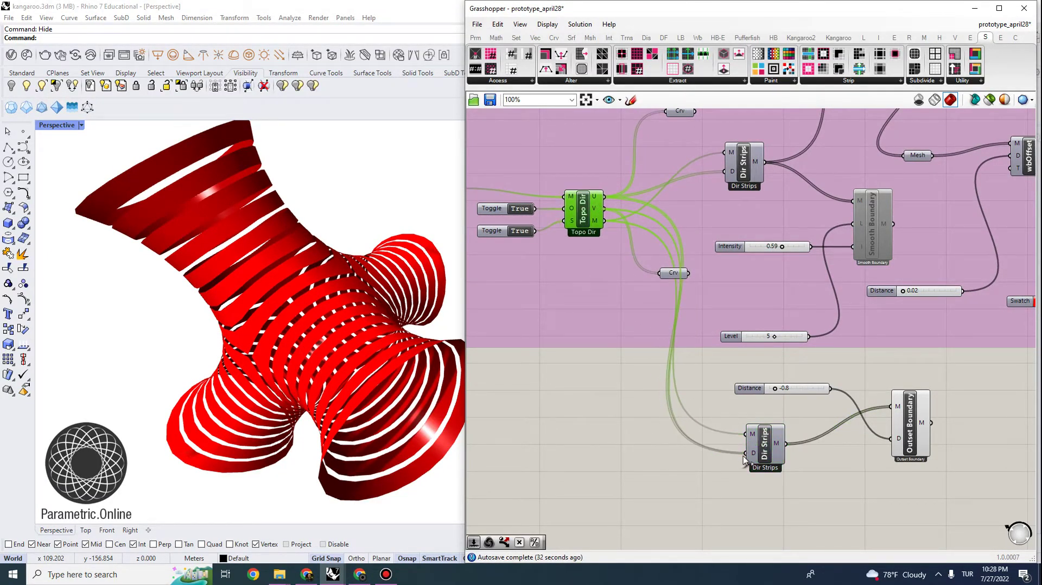
{"action": "right_click_drag", "start_coordinate": [860, 460], "coordinate": [797, 439]}
{"action": "left_click", "coordinate": [777, 464]}
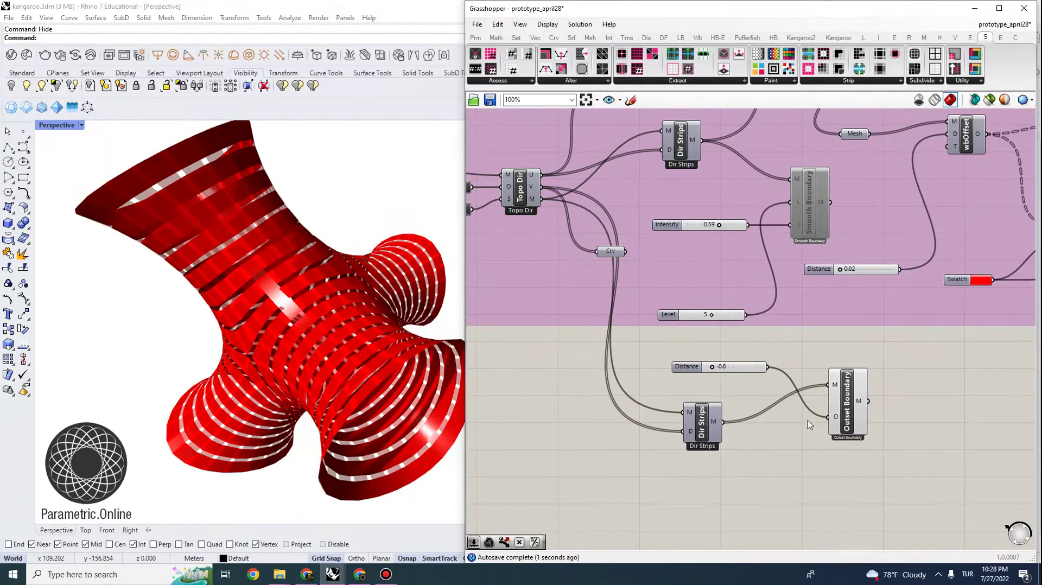
{"action": "left_click_drag", "start_coordinate": [840, 400], "coordinate": [848, 388]}
{"action": "left_click", "coordinate": [914, 441]}
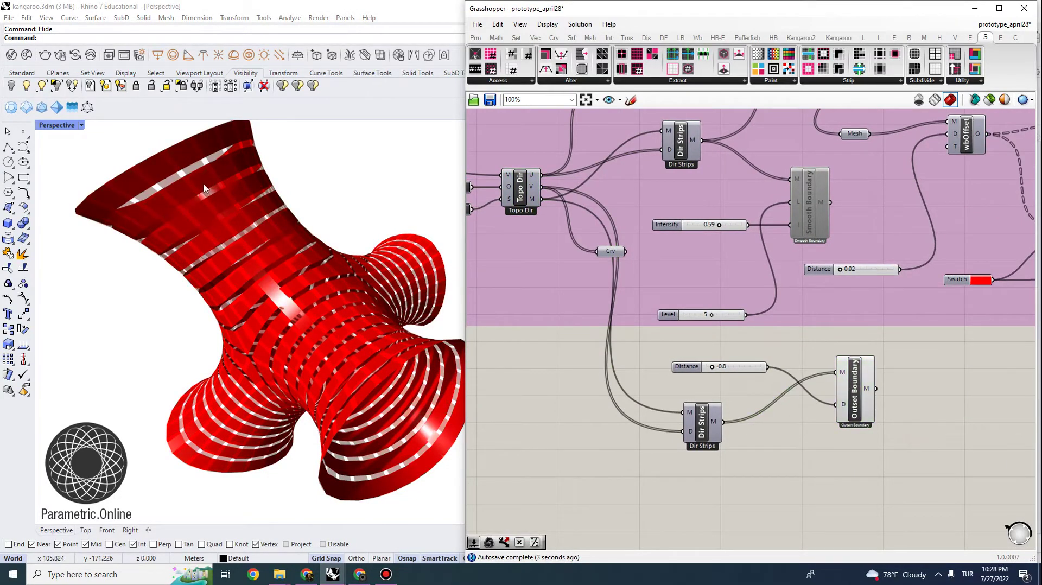
{"action": "right_click_drag", "start_coordinate": [263, 268], "coordinate": [333, 347]}
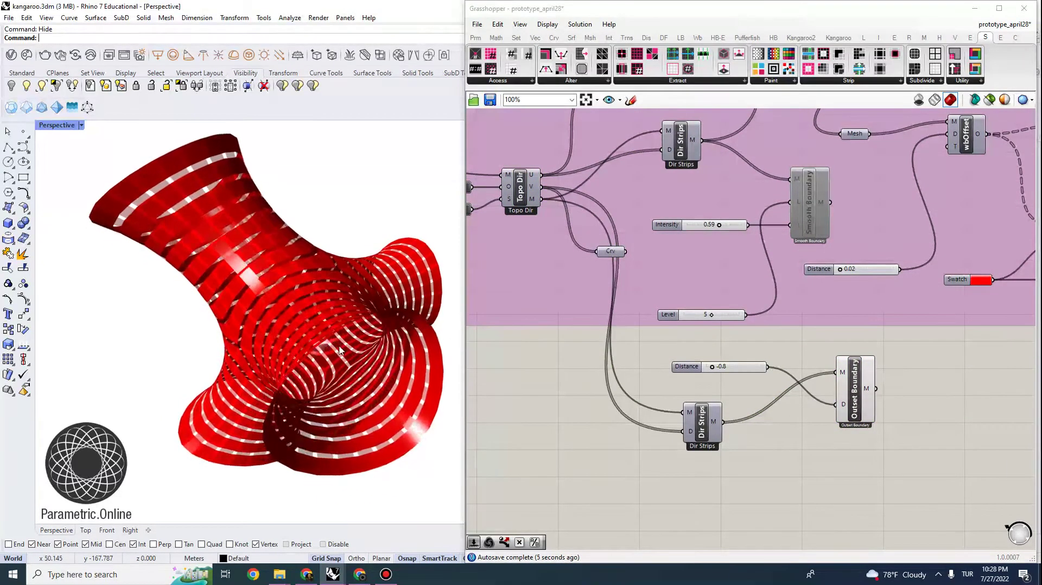
Step: Duplicate wbOffset with its 0.02 Distance slider below the group and arrange both beside the copied Outset Boundary
{"action": "right_click_drag", "start_coordinate": [925, 386], "coordinate": [720, 369]}
{"action": "right_click_drag", "start_coordinate": [830, 223], "coordinate": [841, 291]}
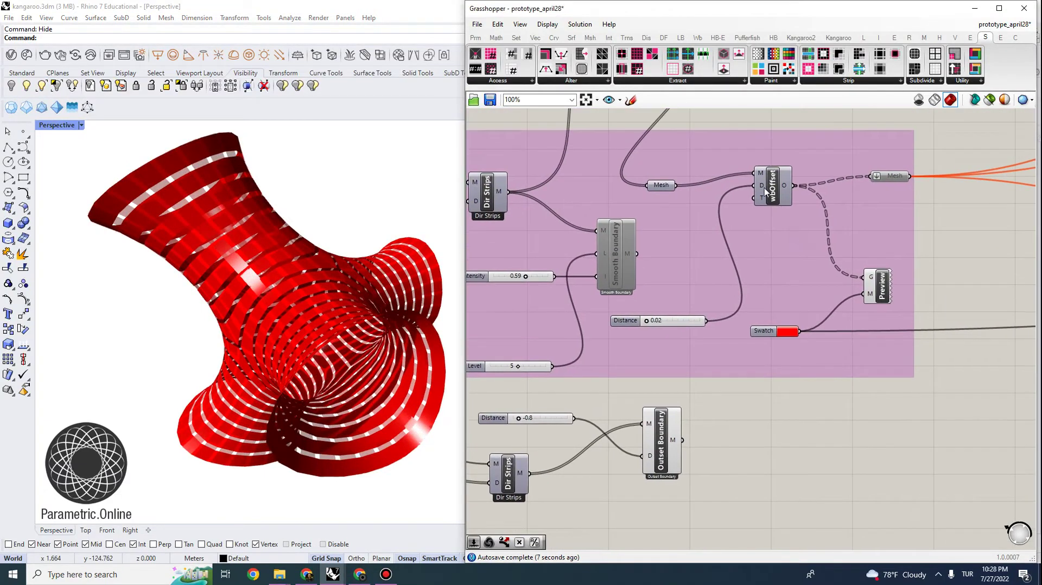
{"action": "left_click", "coordinate": [772, 195]}
{"action": "left_click_drag", "start_coordinate": [777, 206], "coordinate": [773, 504]}
{"action": "right_click_drag", "start_coordinate": [787, 471], "coordinate": [774, 376]}
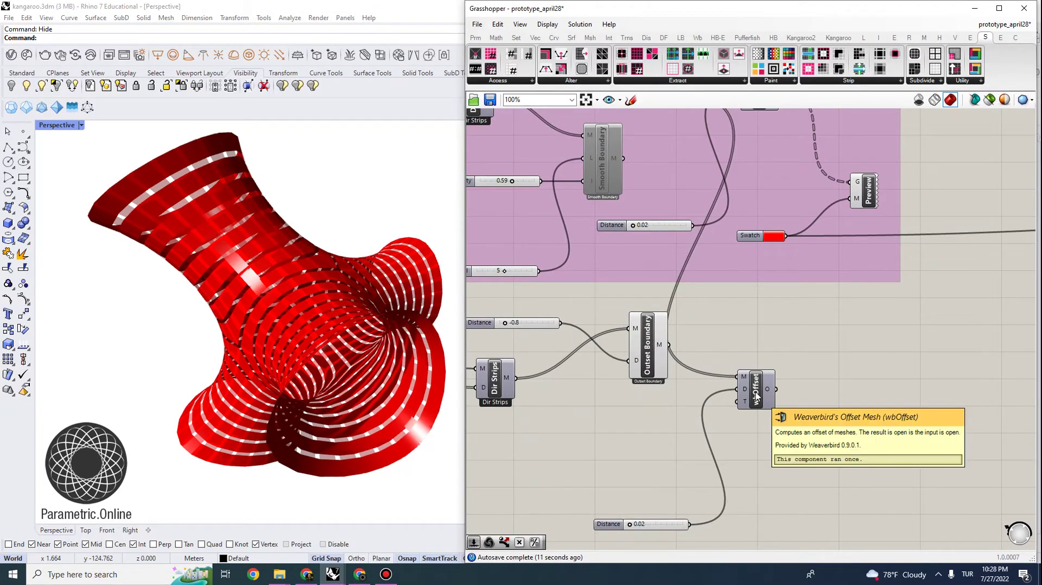
{"action": "left_click_drag", "start_coordinate": [673, 524], "coordinate": [675, 416]}
{"action": "left_click_drag", "start_coordinate": [767, 389], "coordinate": [780, 388]}
{"action": "left_click", "coordinate": [755, 344]}
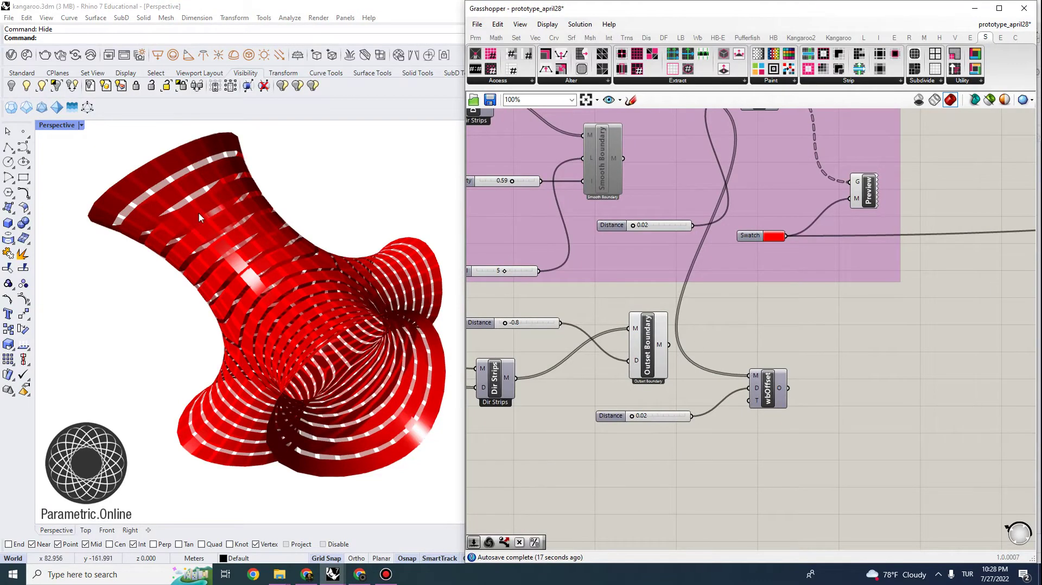
Step: Connect the copied Outset Boundary's mesh output to the M input of the copied wbOffset, replacing the existing wire
{"action": "right_click_drag", "start_coordinate": [199, 218], "coordinate": [182, 158]}
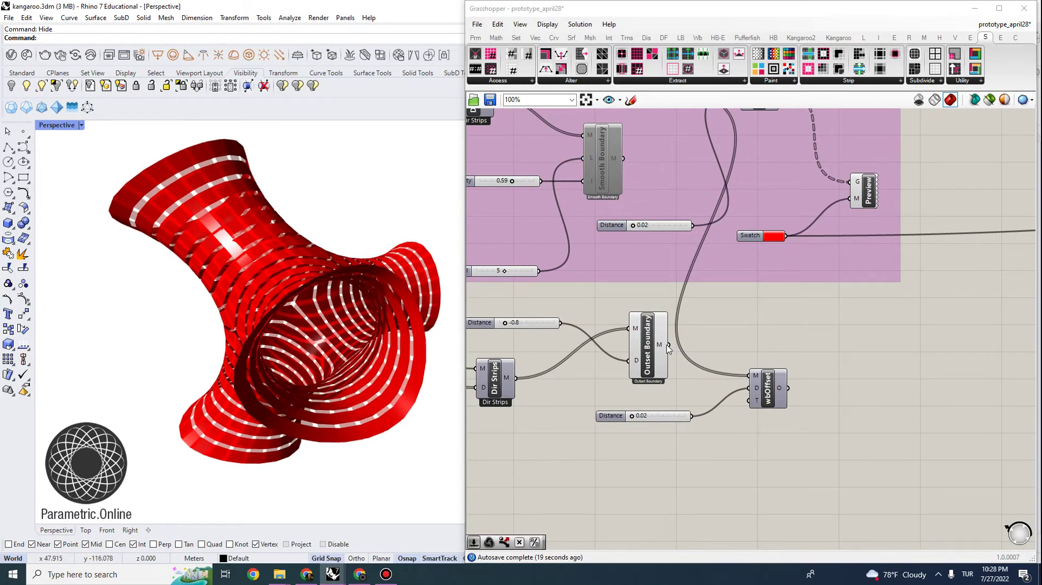
{"action": "left_click_drag", "start_coordinate": [668, 345], "coordinate": [752, 376]}
{"action": "right_click_drag", "start_coordinate": [750, 294], "coordinate": [746, 320]}
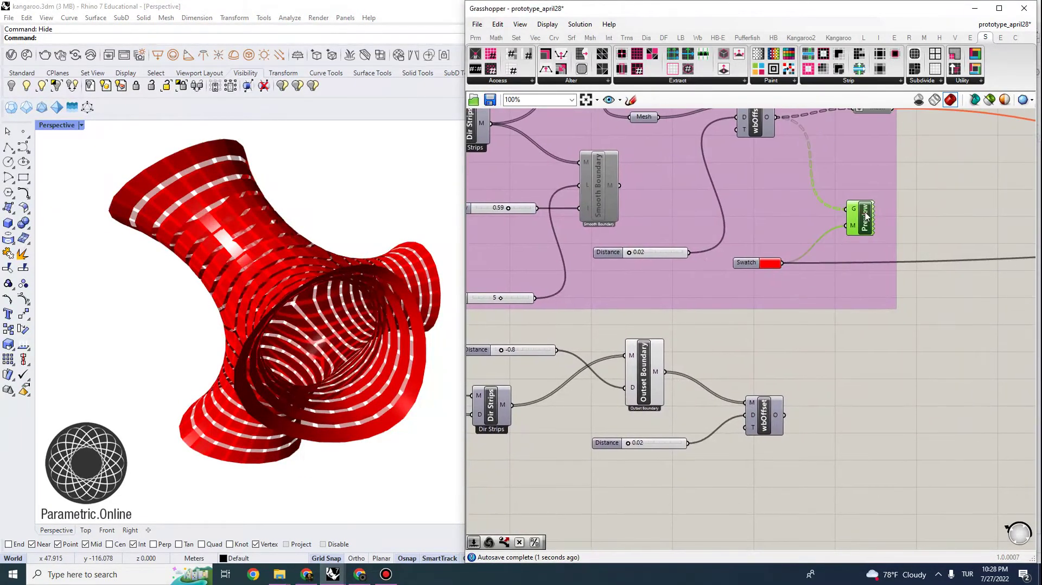
Step: Duplicate the Preview and Swatch components below the group and feed the copied wbOffset output into the new Preview
{"action": "left_click", "coordinate": [861, 431]}
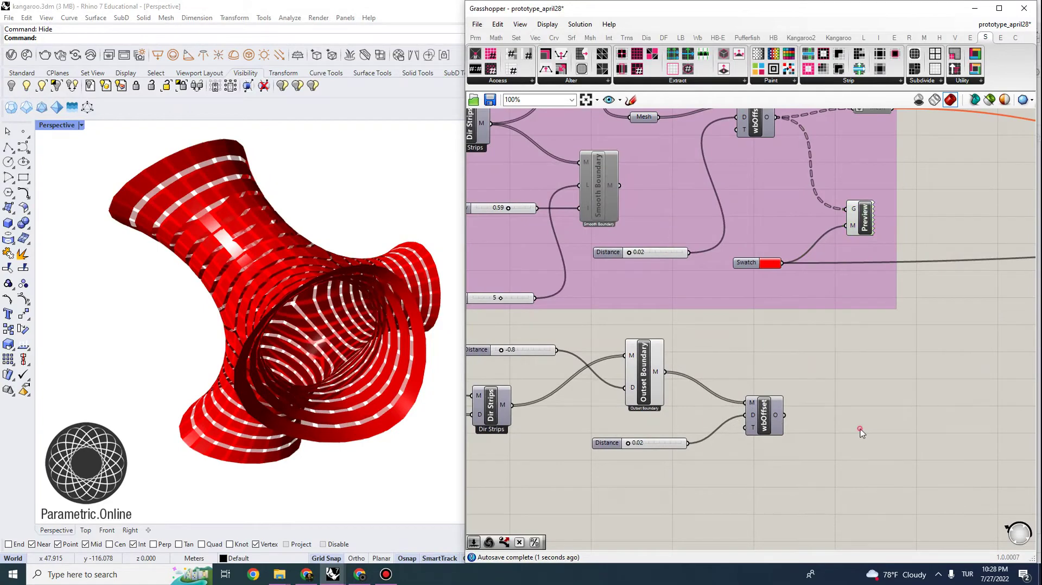
{"action": "left_click", "coordinate": [864, 223], "text": "shift"}
{"action": "left_click_drag", "start_coordinate": [866, 223], "coordinate": [861, 419], "text": "alt"}
{"action": "left_click", "coordinate": [866, 380]}
Step: Change the copied Swatch colour from red to light blue
{"action": "left_click", "coordinate": [773, 473]}
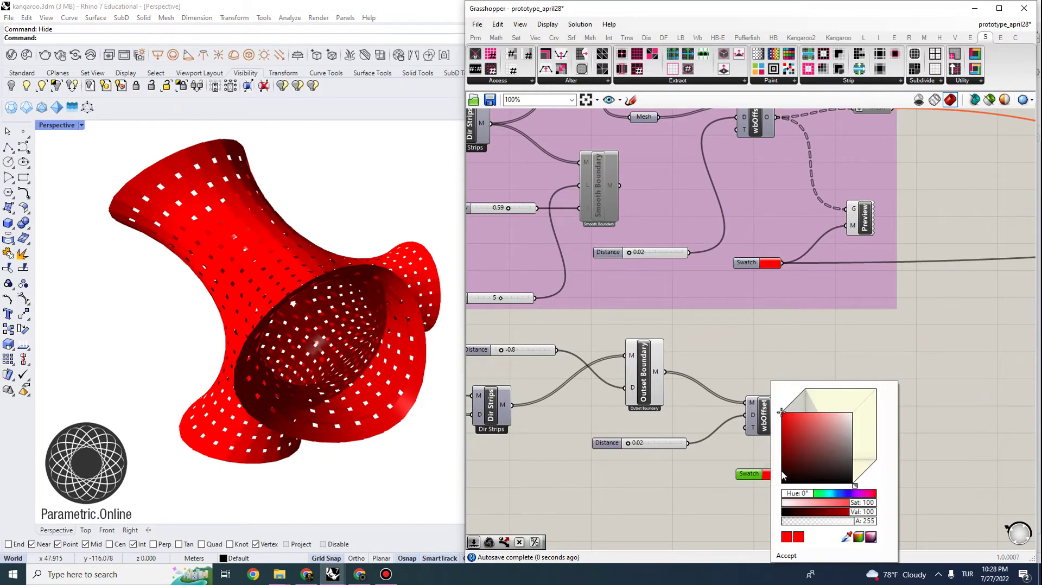
{"action": "left_click_drag", "start_coordinate": [793, 498], "coordinate": [832, 494]}
{"action": "left_click", "coordinate": [942, 309]}
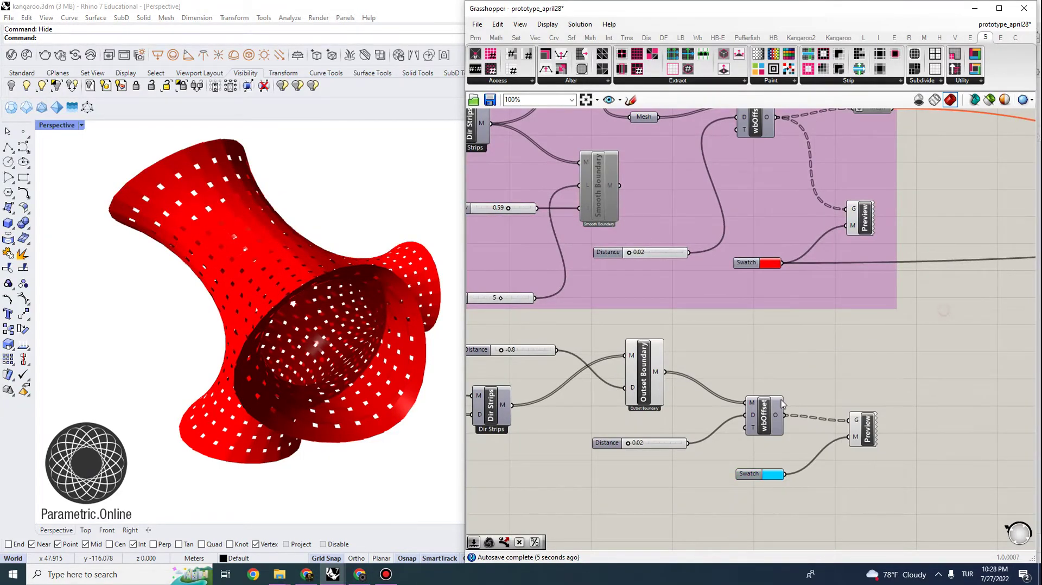
Step: Turn off the preview of the copied Outset Boundary component
{"action": "left_click_drag", "start_coordinate": [643, 377], "coordinate": [644, 377]}
{"action": "right_click", "coordinate": [639, 367]}
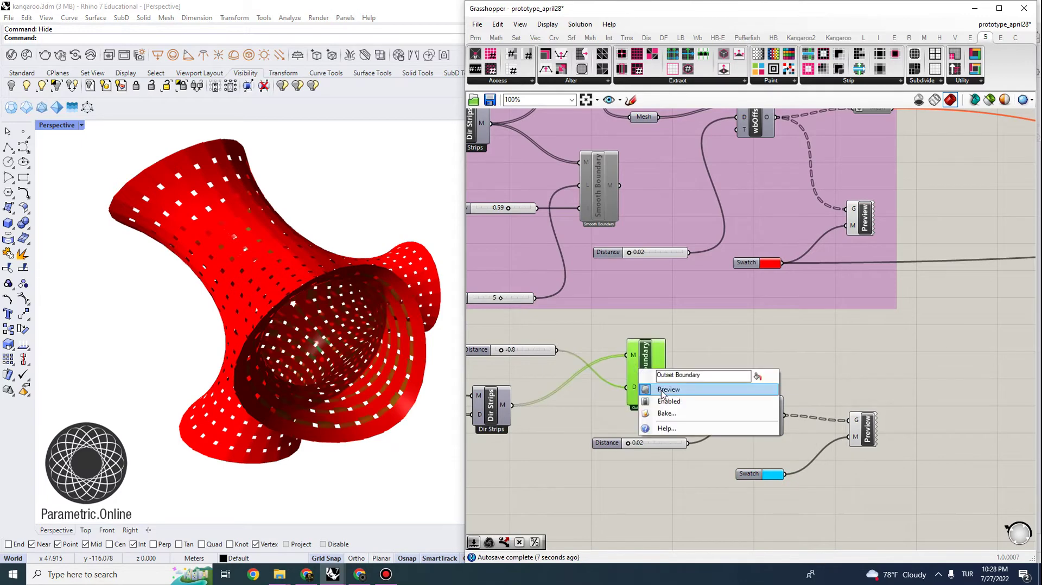
{"action": "left_click", "coordinate": [709, 341]}
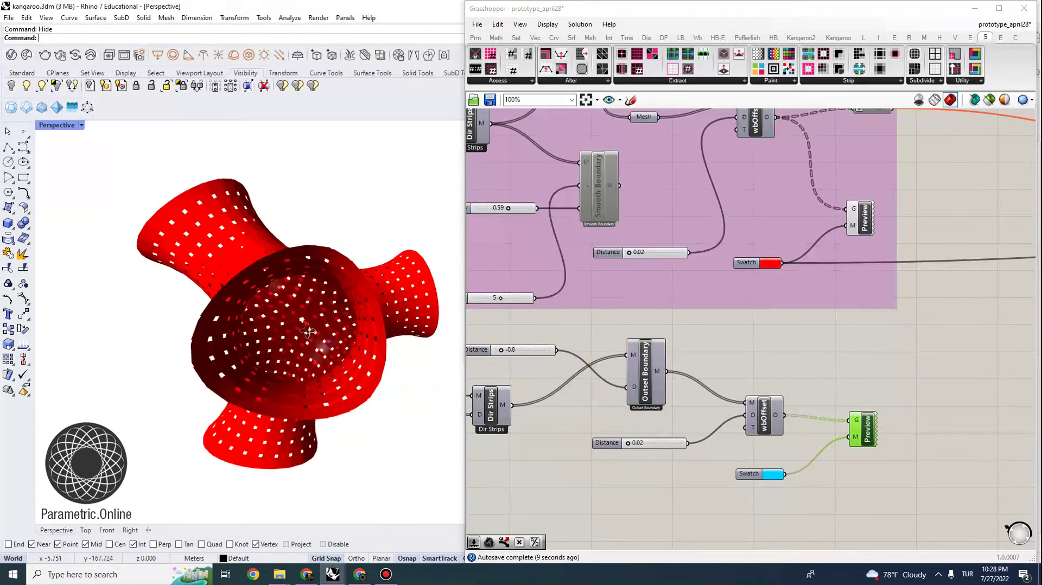
Step: Check both Preview components and the copied wbOffset's preview setting against the model in the viewport
{"action": "left_click", "coordinate": [798, 365]}
{"action": "left_click", "coordinate": [863, 217]}
{"action": "left_click", "coordinate": [823, 379]}
{"action": "scroll", "coordinate": [823, 378], "scroll_direction": "down", "scroll_amount": 2}
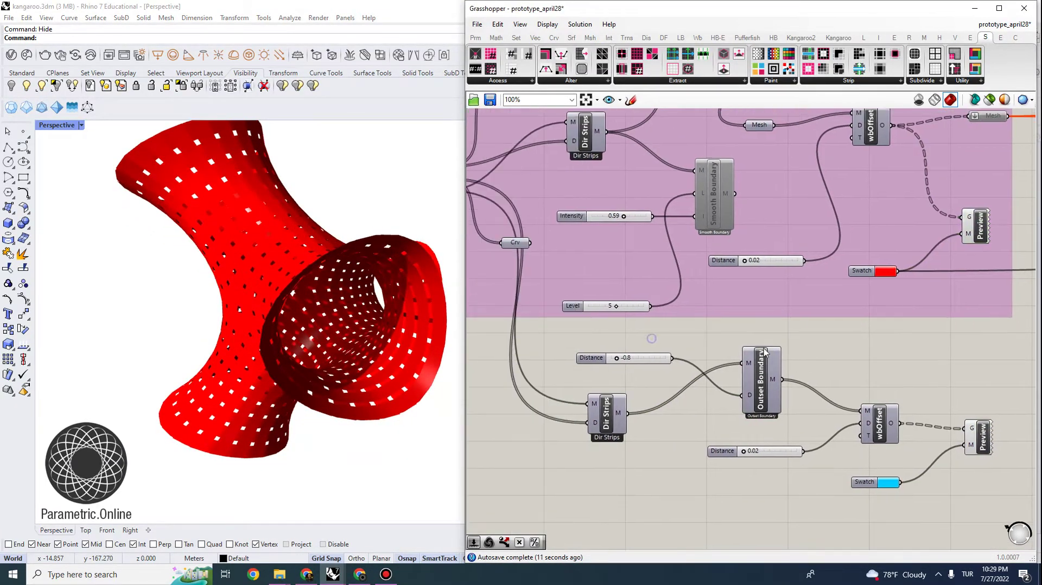
{"action": "scroll", "coordinate": [857, 380], "scroll_direction": "up", "scroll_amount": 2}
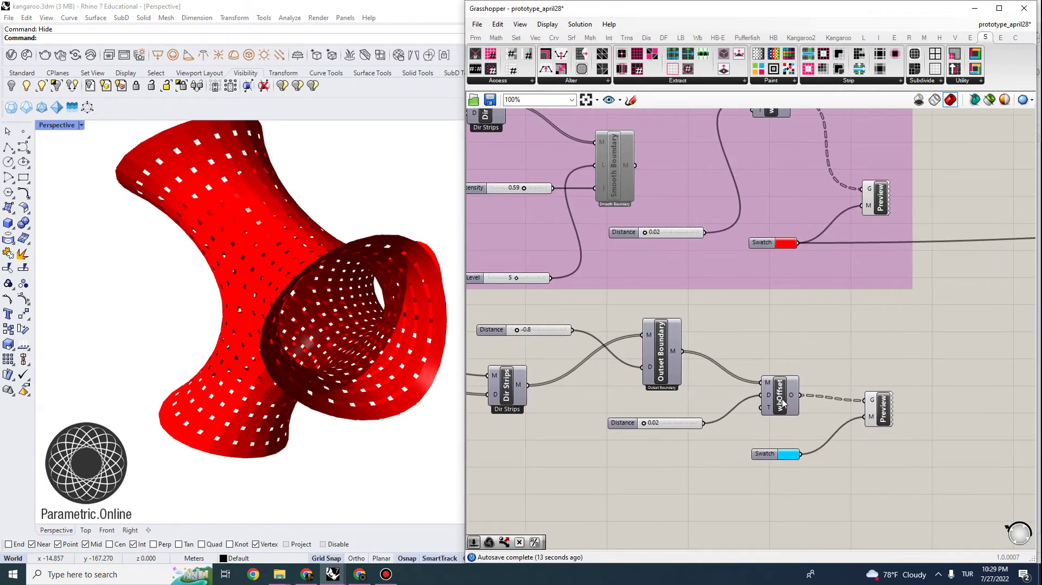
{"action": "left_click", "coordinate": [785, 403]}
{"action": "right_click", "coordinate": [797, 410]}
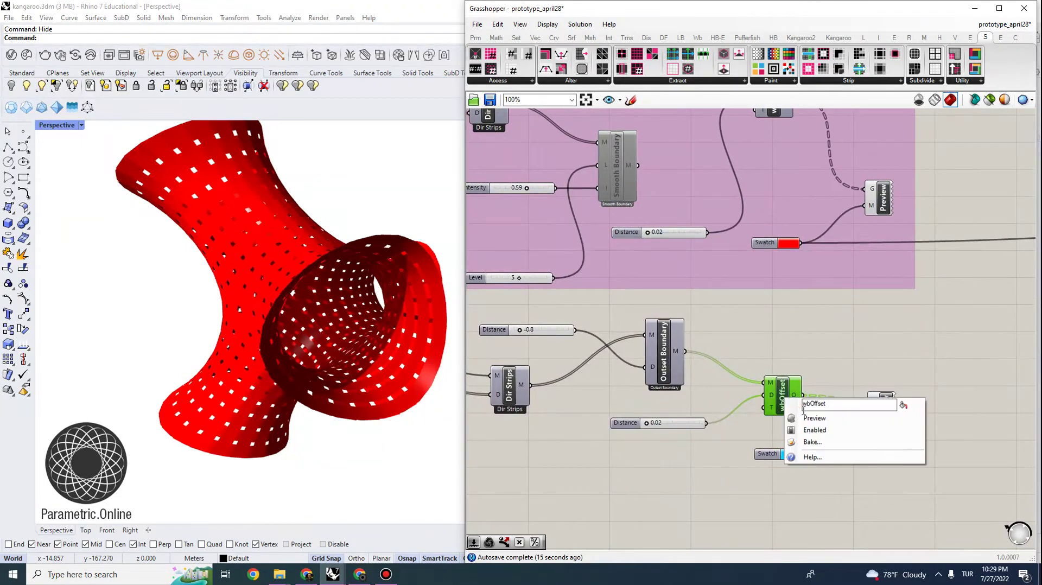
{"action": "left_click", "coordinate": [801, 349]}
Step: Set the copied wbOffset's Distance to 1.00 and reposition the copied Dir Strips component slightly
{"action": "scroll", "coordinate": [654, 437], "scroll_direction": "up", "scroll_amount": 2}
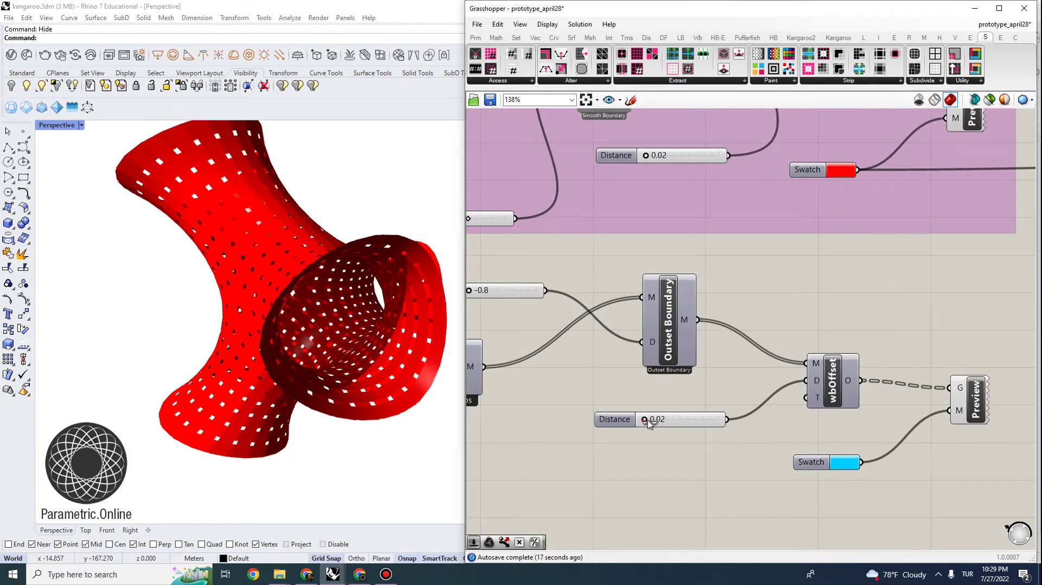
{"action": "left_click_drag", "start_coordinate": [646, 420], "coordinate": [738, 405]}
{"action": "scroll", "coordinate": [760, 365], "scroll_direction": "down", "scroll_amount": 2}
{"action": "right_click_drag", "start_coordinate": [763, 371], "coordinate": [929, 432]}
{"action": "scroll", "coordinate": [927, 415], "scroll_direction": "down", "scroll_amount": 2}
{"action": "right_click_drag", "start_coordinate": [832, 354], "coordinate": [693, 327]}
{"action": "left_click_drag", "start_coordinate": [637, 396], "coordinate": [624, 383]}
{"action": "right_click_drag", "start_coordinate": [767, 316], "coordinate": [698, 360]}
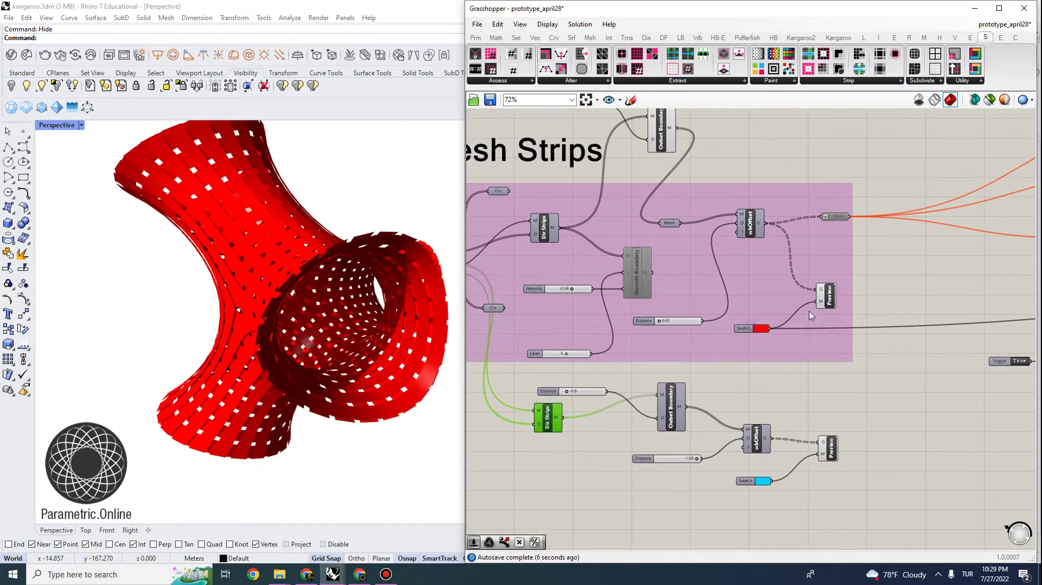
Step: Turn off the preview of the original Outset Boundary above the group and inspect the model
{"action": "left_click", "coordinate": [663, 130]}
{"action": "right_click", "coordinate": [673, 130]}
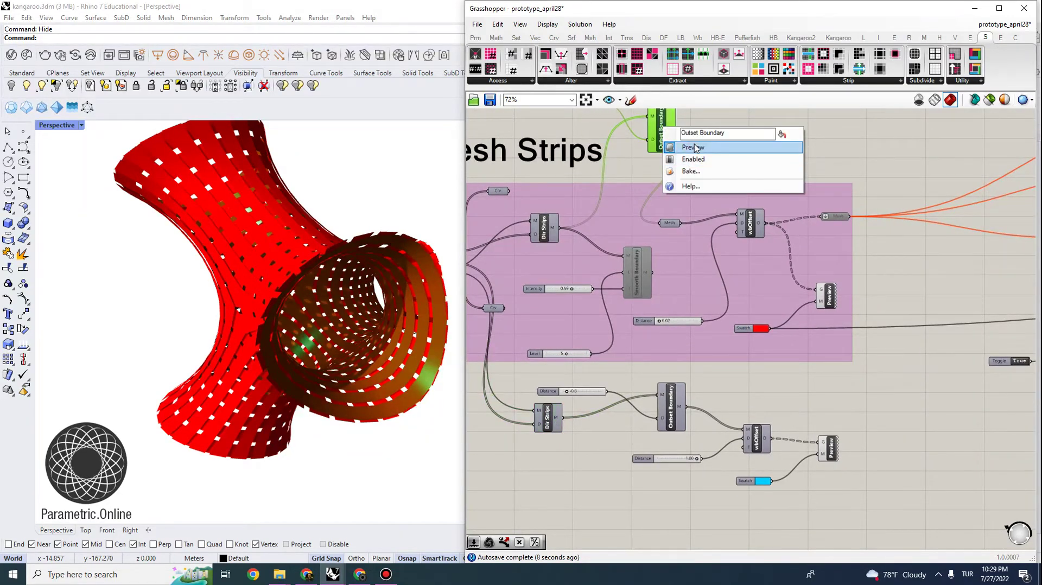
{"action": "left_click", "coordinate": [748, 154]}
{"action": "left_click", "coordinate": [749, 155]}
{"action": "right_click_drag", "start_coordinate": [283, 255], "coordinate": [475, 293]}
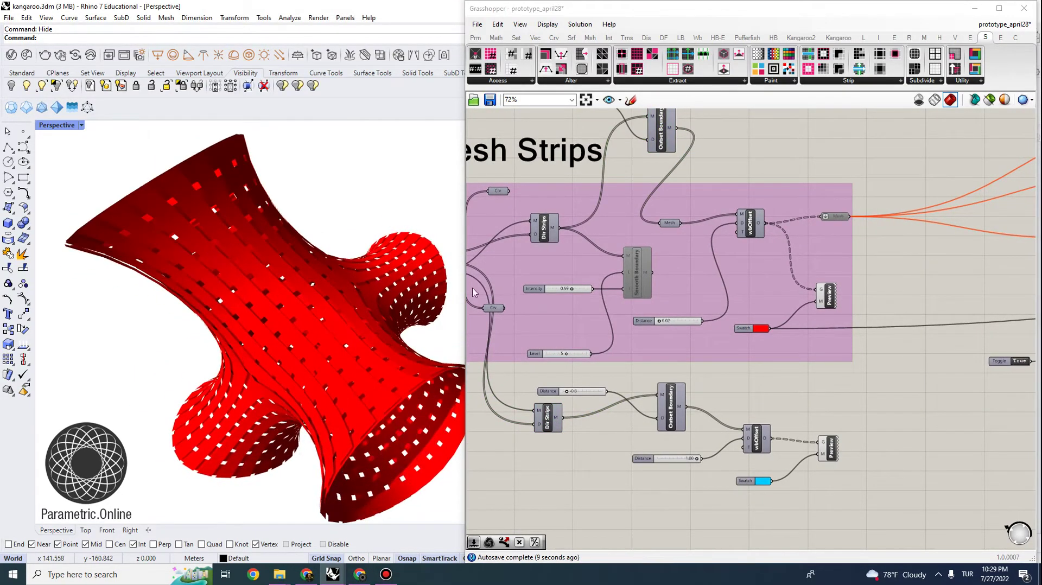
Step: Disable the original Dir Strips component in the group to inspect the blue strips on their own
{"action": "left_click", "coordinate": [834, 300]}
{"action": "right_click", "coordinate": [830, 296]}
{"action": "left_click", "coordinate": [867, 320]}
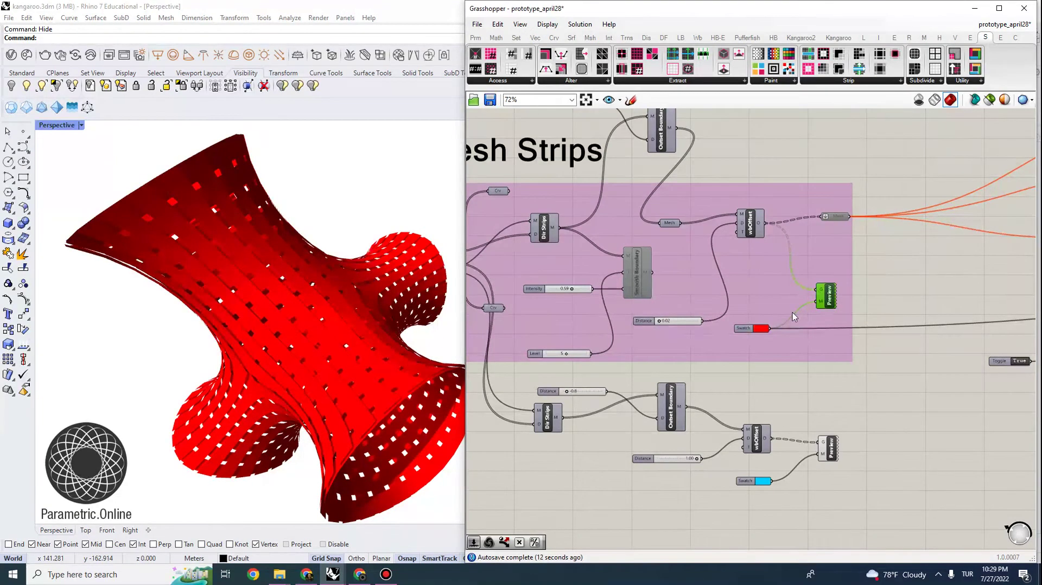
{"action": "scroll", "coordinate": [794, 317], "scroll_direction": "down", "scroll_amount": 3}
{"action": "scroll", "coordinate": [704, 290], "scroll_direction": "up", "scroll_amount": 3}
{"action": "right_click", "coordinate": [712, 281]}
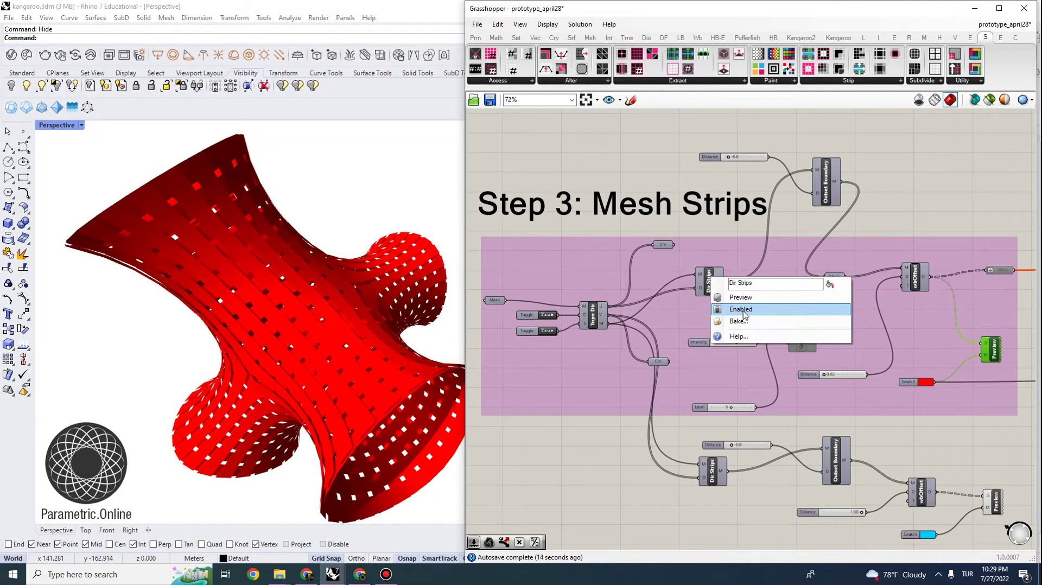
{"action": "left_click", "coordinate": [744, 314]}
{"action": "right_click_drag", "start_coordinate": [399, 352], "coordinate": [367, 326]}
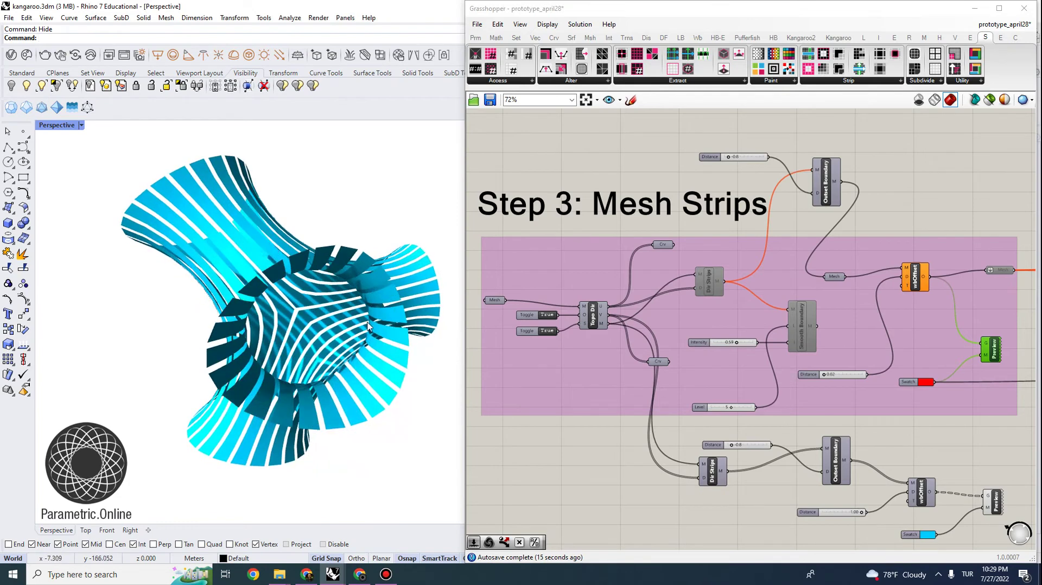
Step: Re-enable the original Dir Strips component and inspect both strip directions together
{"action": "right_click", "coordinate": [713, 284]}
{"action": "left_click", "coordinate": [752, 316]}
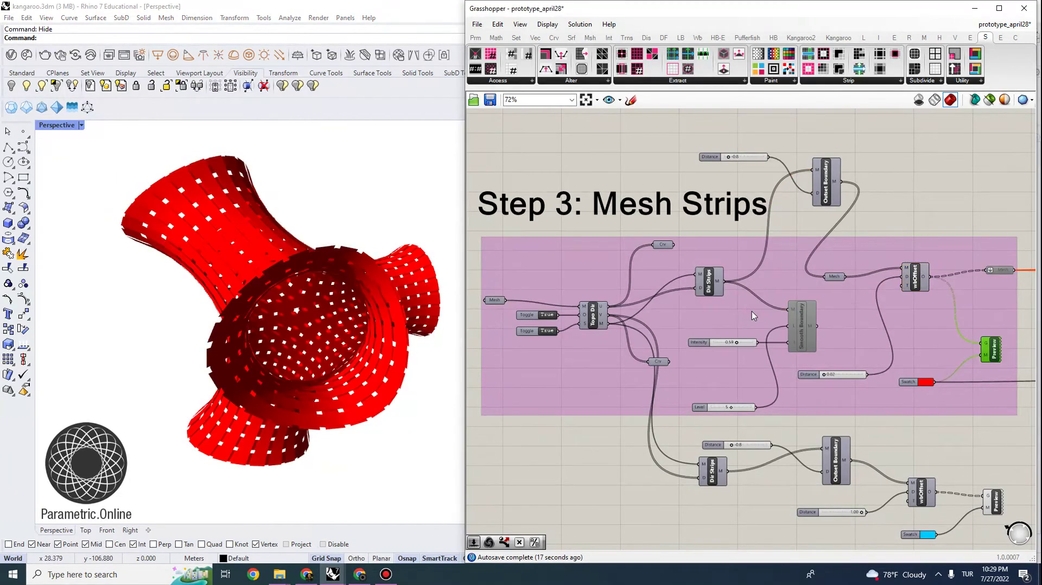
{"action": "mouse_move", "coordinate": [251, 297]}
{"action": "right_mouse_down"}
{"action": "mouse_move", "coordinate": [270, 314]}
{"action": "mouse_move", "coordinate": [249, 301]}
{"action": "right_mouse_up"}
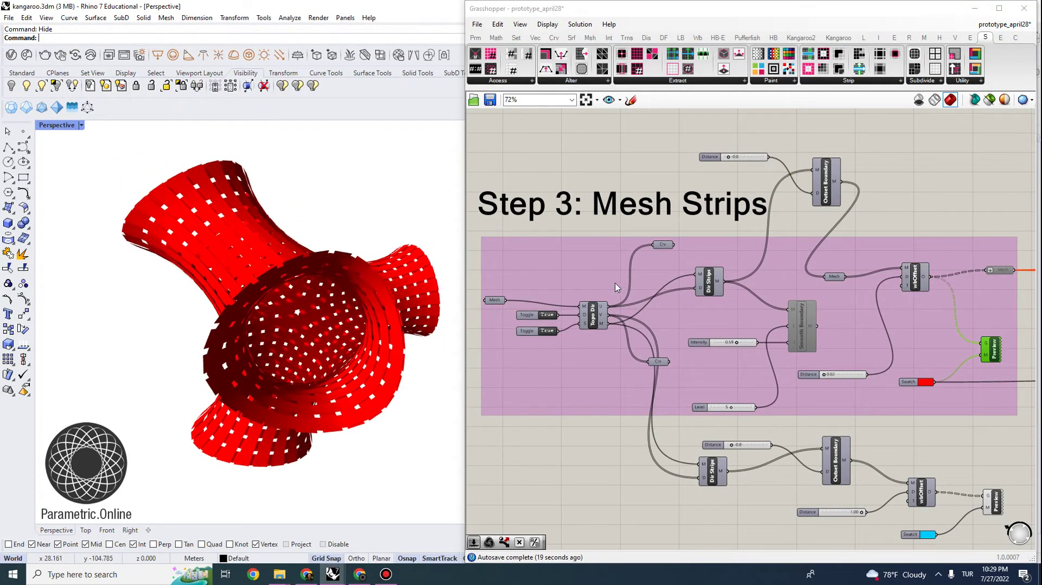
Step: Flatten the geometry inputs of both Preview components, for the red strips and the blue strips
{"action": "right_click_drag", "start_coordinate": [810, 288], "coordinate": [701, 240]}
{"action": "scroll", "coordinate": [701, 241], "scroll_direction": "up", "scroll_amount": 2}
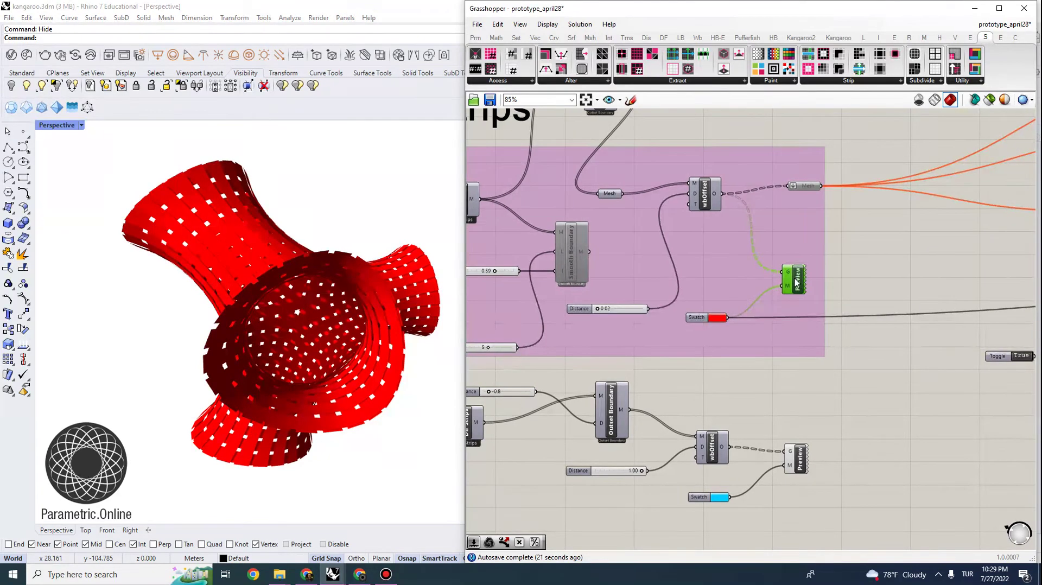
{"action": "right_click", "coordinate": [796, 281]}
{"action": "left_click", "coordinate": [862, 289]}
{"action": "right_click_drag", "start_coordinate": [863, 289], "coordinate": [900, 273]}
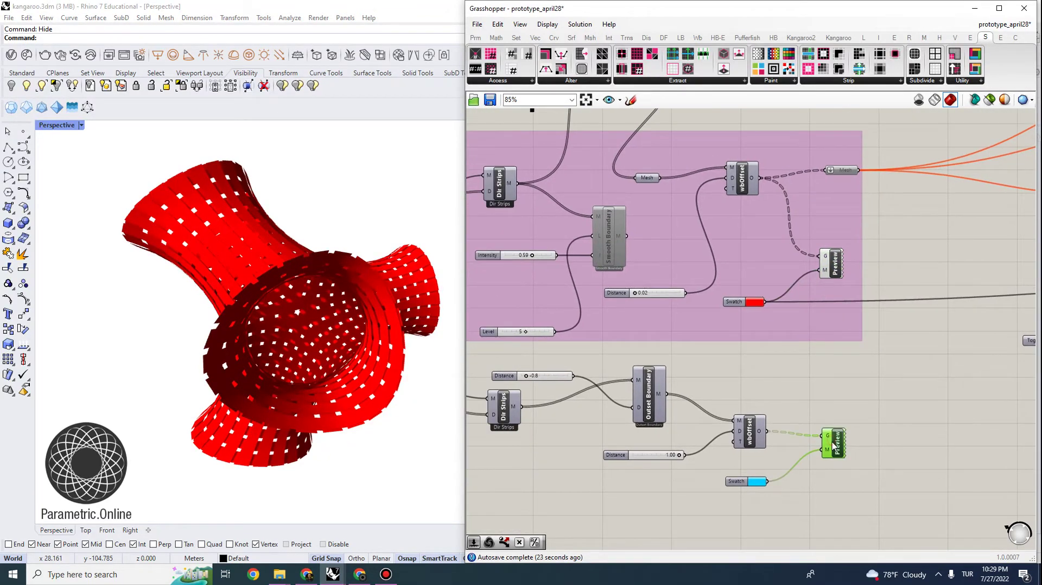
{"action": "right_click", "coordinate": [826, 438]}
{"action": "left_click", "coordinate": [847, 437]}
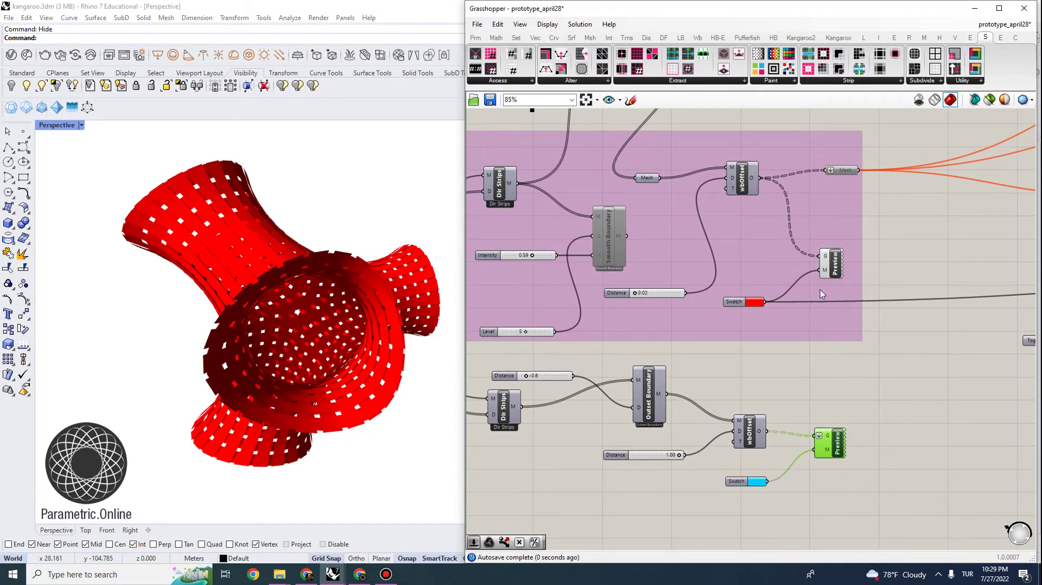
{"action": "right_click", "coordinate": [827, 259]}
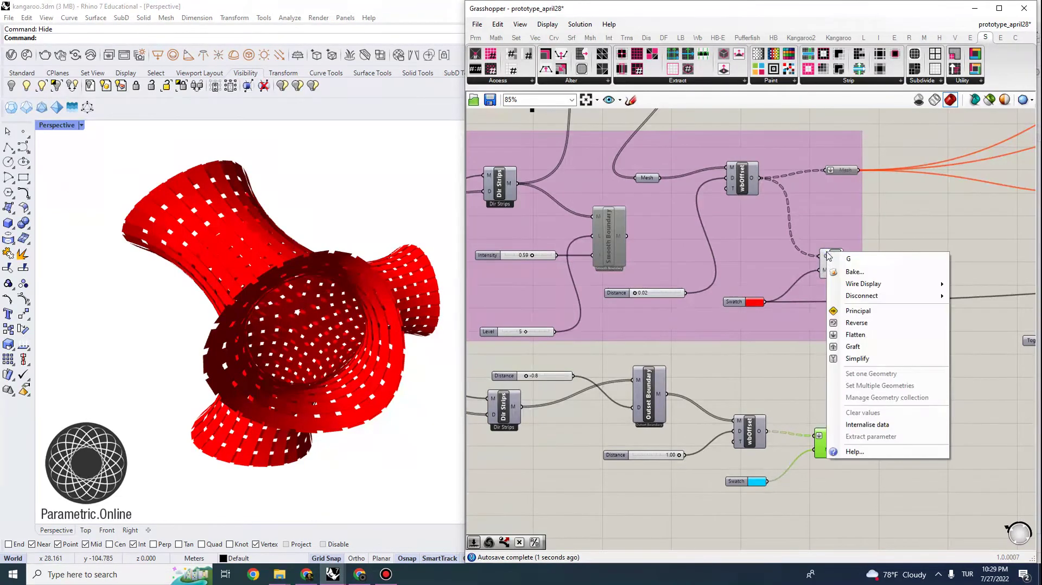
{"action": "left_click", "coordinate": [865, 337]}
Step: Lighten the colour swatch of the copied strips below the group to a very pale blue with saturation 14
{"action": "scroll", "coordinate": [842, 401], "scroll_direction": "up", "scroll_amount": 2}
{"action": "left_click", "coordinate": [784, 394]}
{"action": "left_click", "coordinate": [784, 460]}
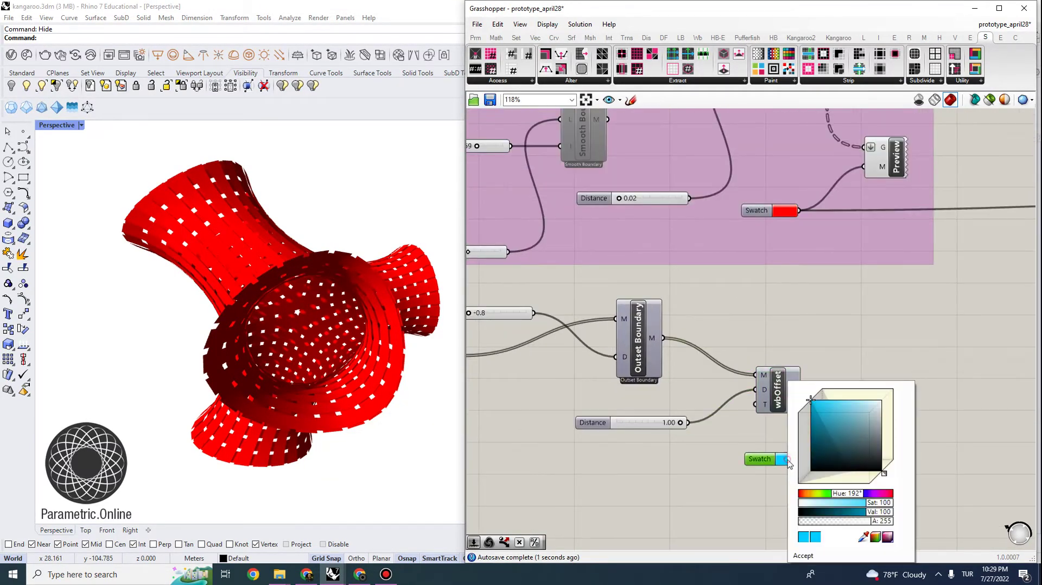
{"action": "left_click_drag", "start_coordinate": [859, 417], "coordinate": [871, 399]}
{"action": "left_click", "coordinate": [718, 473]}
{"action": "right_click_drag", "start_coordinate": [670, 369], "coordinate": [896, 423]}
{"action": "scroll", "coordinate": [743, 366], "scroll_direction": "down", "scroll_amount": 2}
{"action": "right_click_drag", "start_coordinate": [623, 345], "coordinate": [666, 382]}
Step: Switch the Perspective viewport to the Shaded display mode and inspect the strips from another angle
{"action": "right_click_drag", "start_coordinate": [244, 374], "coordinate": [296, 344]}
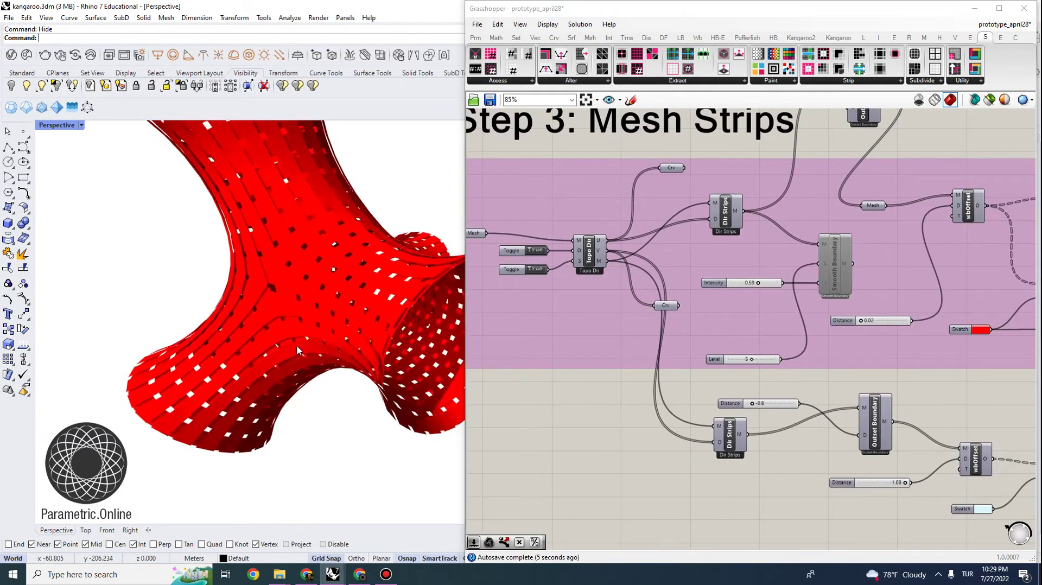
{"action": "scroll", "coordinate": [297, 344], "scroll_direction": "down", "scroll_amount": 3}
{"action": "left_click", "coordinate": [64, 126]}
{"action": "left_click", "coordinate": [109, 179]}
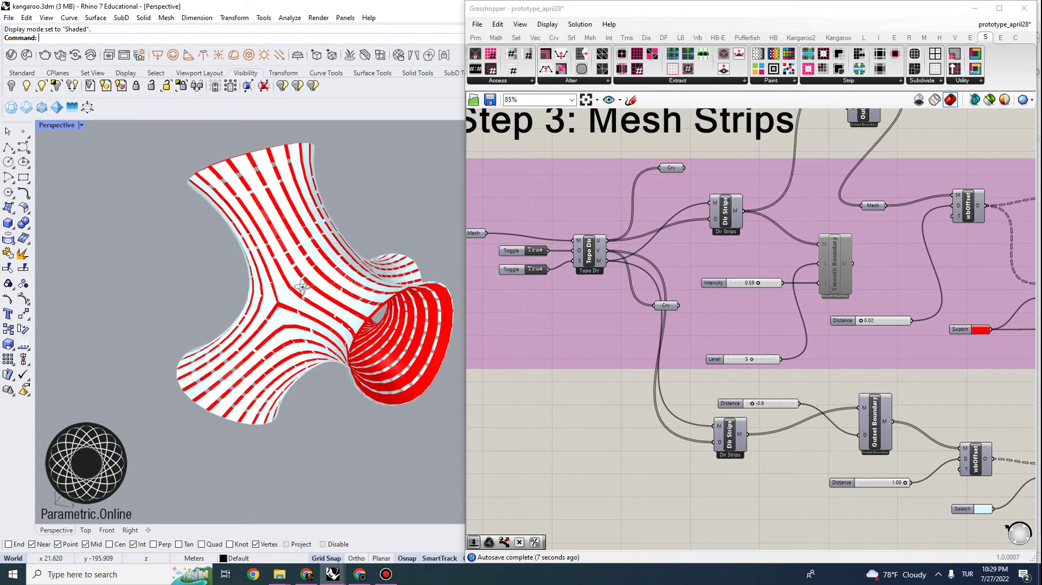
{"action": "scroll", "coordinate": [303, 307], "scroll_direction": "up", "scroll_amount": 3}
{"action": "mouse_move", "coordinate": [263, 299]}
{"action": "right_mouse_down"}
{"action": "mouse_move", "coordinate": [272, 297]}
{"action": "mouse_move", "coordinate": [266, 397]}
{"action": "mouse_move", "coordinate": [282, 304]}
{"action": "right_mouse_up"}
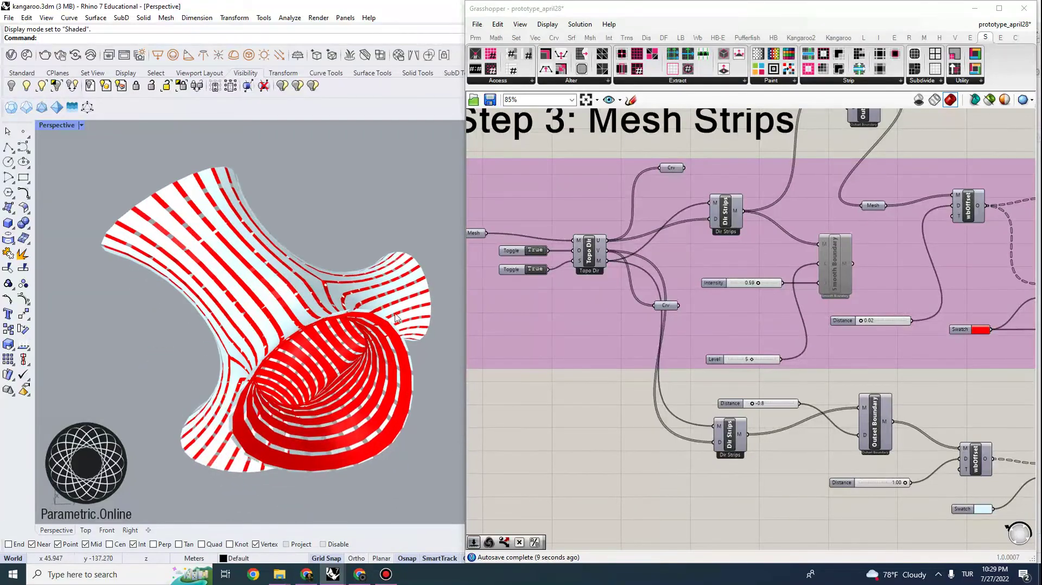
Step: Change the colour swatch of the copied strips below the group to a bright, saturated blue and check the model
{"action": "right_click_drag", "start_coordinate": [927, 439], "coordinate": [684, 350]}
{"action": "scroll", "coordinate": [683, 406], "scroll_direction": "up", "scroll_amount": 2}
{"action": "left_click", "coordinate": [699, 401]}
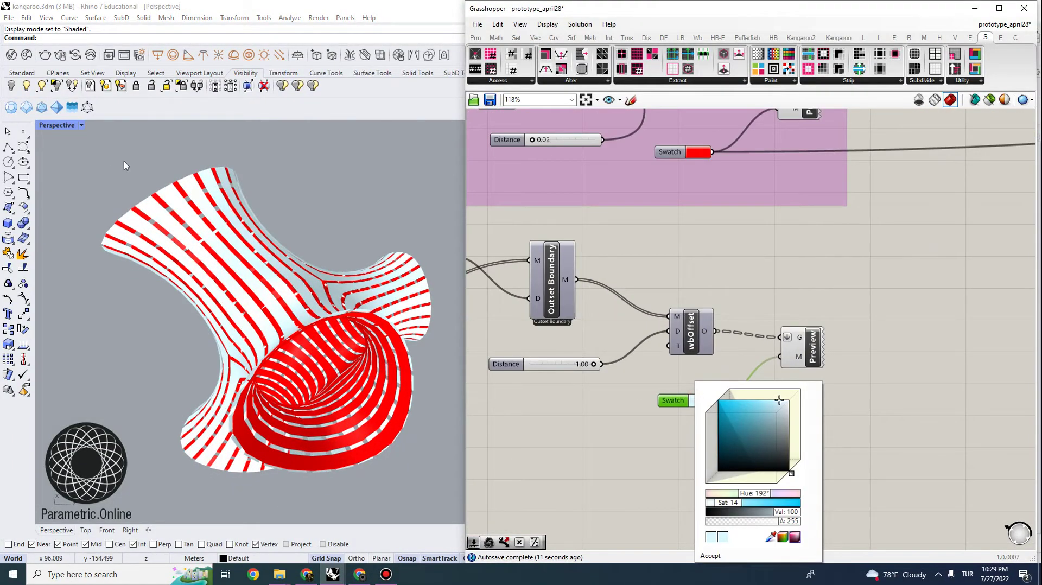
{"action": "left_click_drag", "start_coordinate": [724, 426], "coordinate": [724, 401]}
{"action": "right_click_drag", "start_coordinate": [261, 296], "coordinate": [342, 306]}
Step: Review the Topo Dir component and both strip branches up to their previews, comparing them with the shaded model
{"action": "scroll", "coordinate": [495, 311], "scroll_direction": "down", "scroll_amount": 4}
{"action": "right_click_drag", "start_coordinate": [495, 311], "coordinate": [679, 359]}
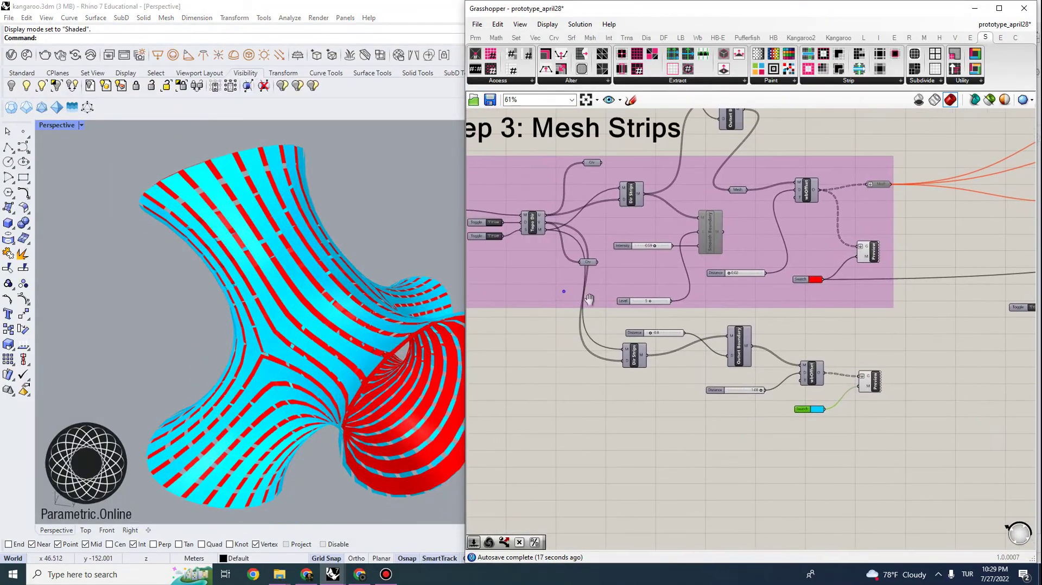
{"action": "right_click_drag", "start_coordinate": [563, 291], "coordinate": [614, 302]}
{"action": "scroll", "coordinate": [614, 286], "scroll_direction": "up", "scroll_amount": 2}
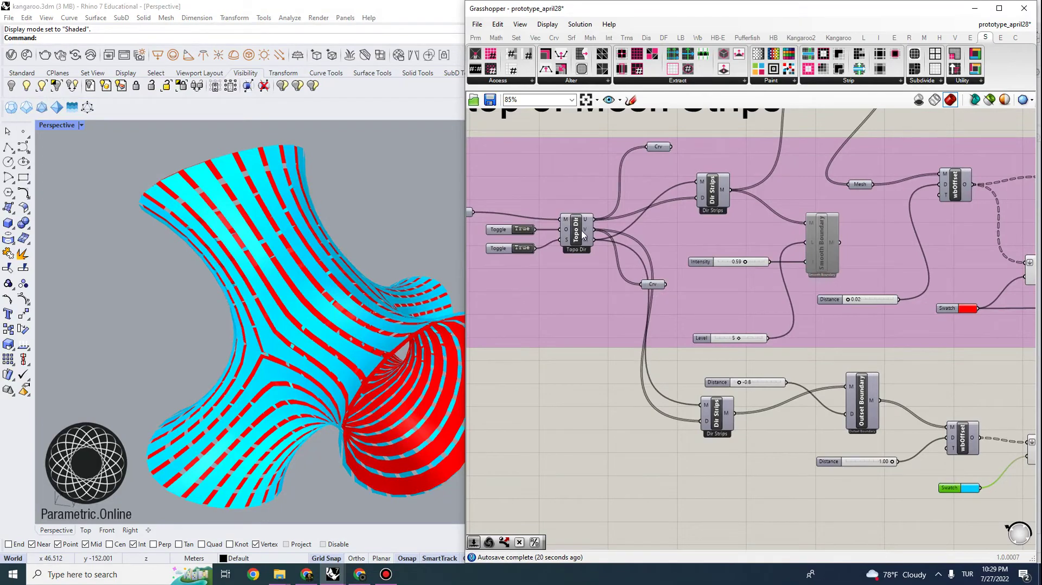
{"action": "left_click_drag", "start_coordinate": [582, 234], "coordinate": [578, 235]}
{"action": "mouse_move", "coordinate": [271, 233]}
{"action": "right_mouse_down"}
{"action": "mouse_move", "coordinate": [258, 192]}
{"action": "mouse_move", "coordinate": [270, 161]}
{"action": "mouse_move", "coordinate": [266, 214]}
{"action": "mouse_move", "coordinate": [288, 239]}
{"action": "right_mouse_up"}
{"action": "right_click_drag", "start_coordinate": [896, 320], "coordinate": [752, 322]}
{"action": "right_click_drag", "start_coordinate": [851, 270], "coordinate": [927, 314]}
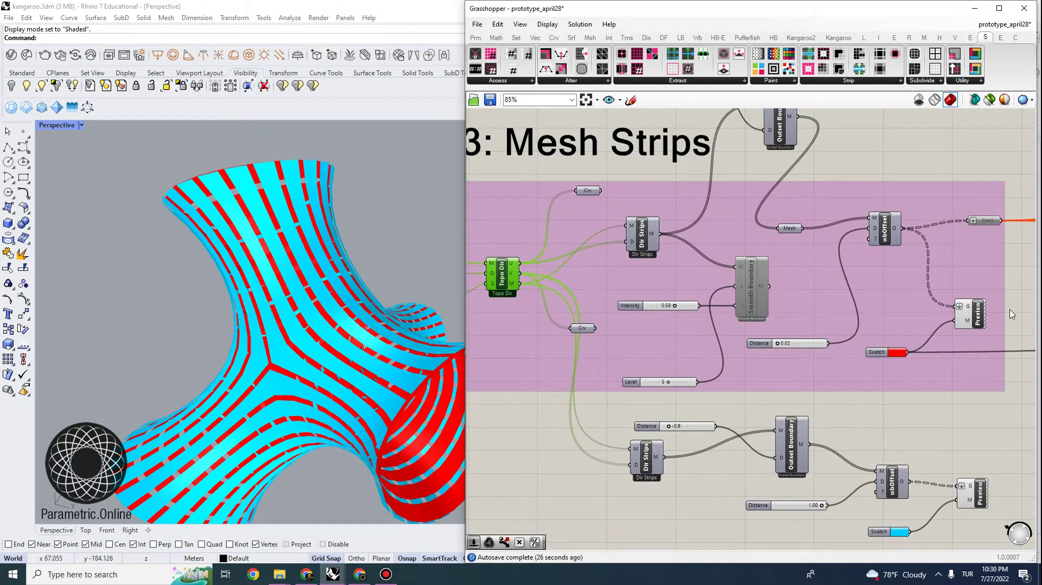
{"action": "left_click", "coordinate": [971, 314]}
{"action": "right_click_drag", "start_coordinate": [271, 250], "coordinate": [318, 345]}
{"action": "right_click_drag", "start_coordinate": [372, 419], "coordinate": [382, 267]}
{"action": "left_click", "coordinate": [570, 460]}
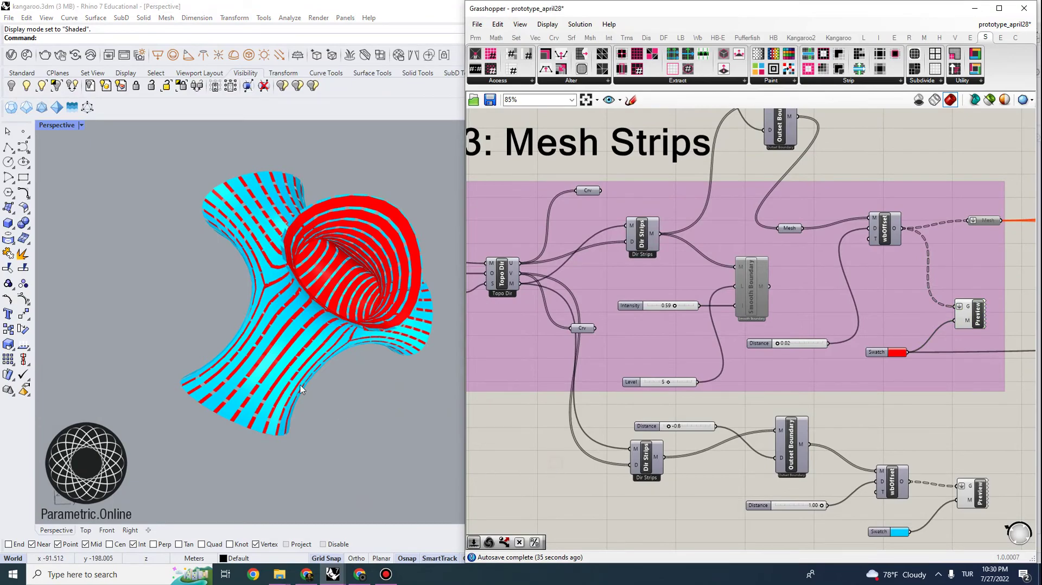
{"action": "right_click_drag", "start_coordinate": [298, 388], "coordinate": [396, 320]}
Step: Enlarge the Rhino viewport by narrowing the Grasshopper window and examine the two-coloured strips from several angles
{"action": "left_click", "coordinate": [628, 3]}
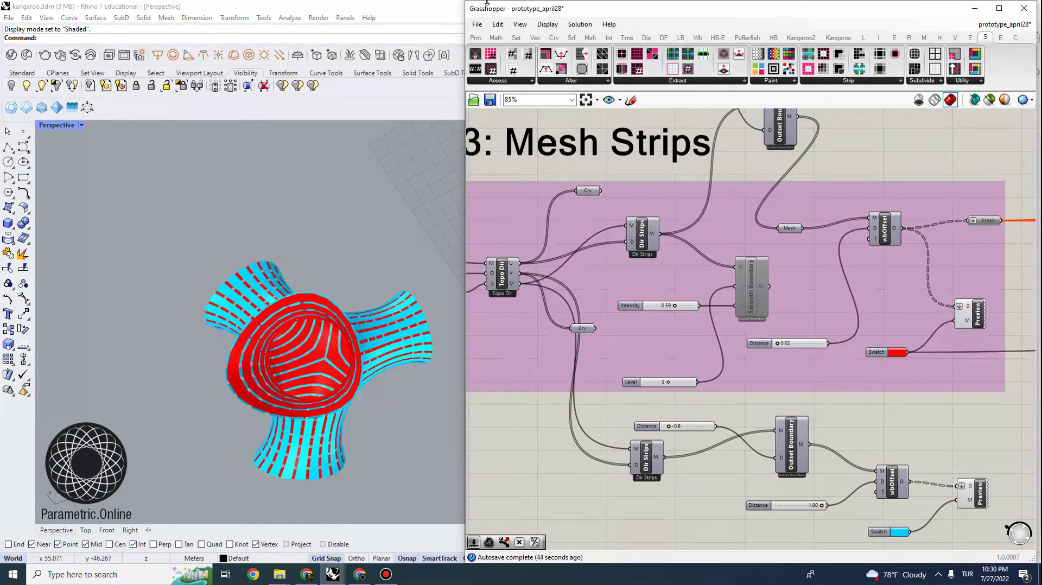
{"action": "left_click_drag", "start_coordinate": [468, 2], "coordinate": [636, 2]}
{"action": "right_click_drag", "start_coordinate": [380, 353], "coordinate": [335, 354]}
{"action": "scroll", "coordinate": [493, 340], "scroll_direction": "up", "scroll_amount": 5}
{"action": "scroll", "coordinate": [449, 349], "scroll_direction": "down", "scroll_amount": 5}
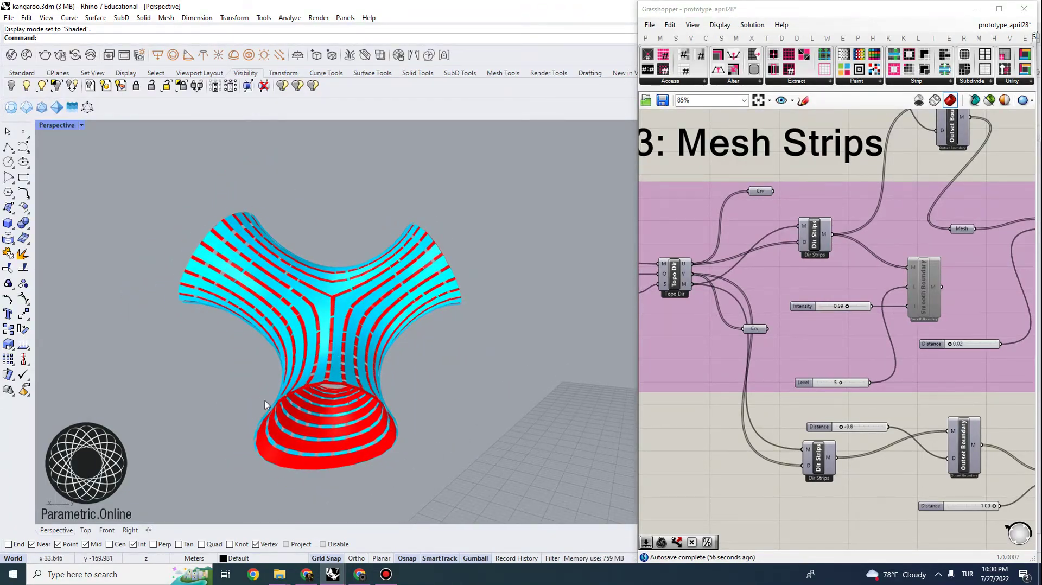
{"action": "right_click_drag", "start_coordinate": [353, 408], "coordinate": [354, 404]}
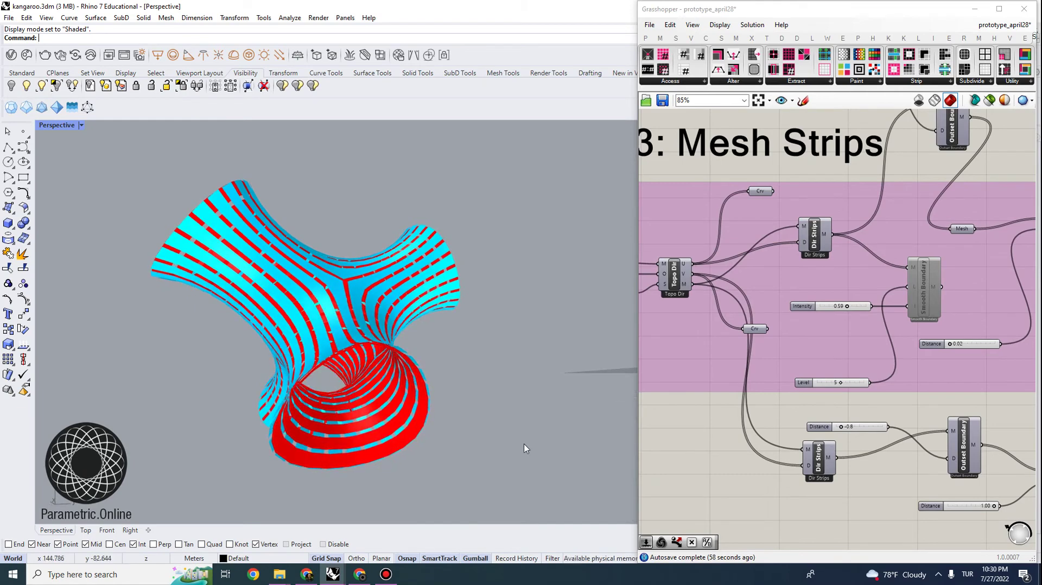
Step: Widen the Grasshopper window again to show the whole Step 3 definition and inspect the model's openings up close
{"action": "left_click_drag", "start_coordinate": [638, 378], "coordinate": [487, 350]}
{"action": "scroll", "coordinate": [727, 368], "scroll_direction": "down", "scroll_amount": 1}
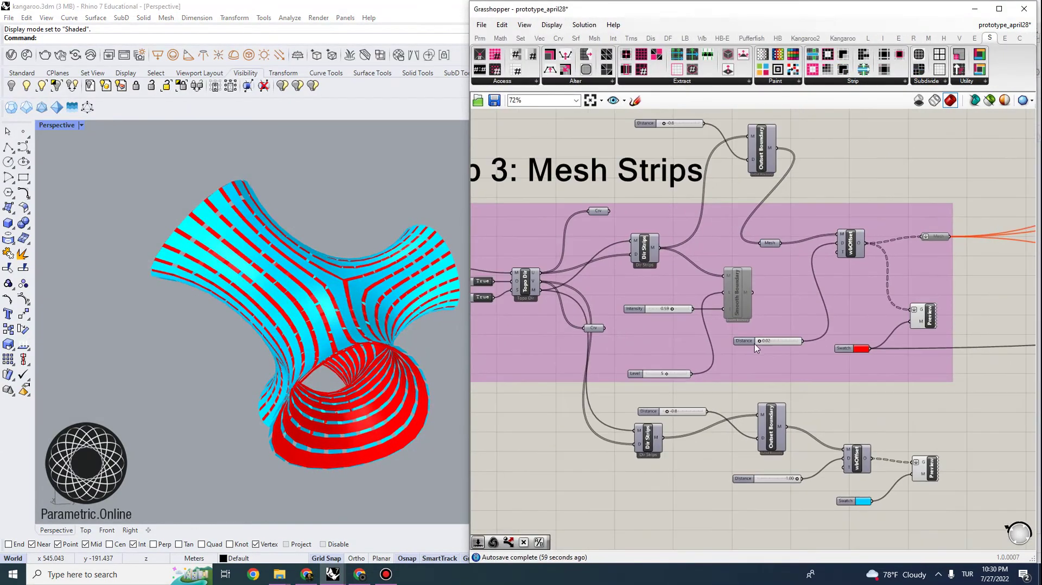
{"action": "right_click_drag", "start_coordinate": [707, 358], "coordinate": [778, 364]}
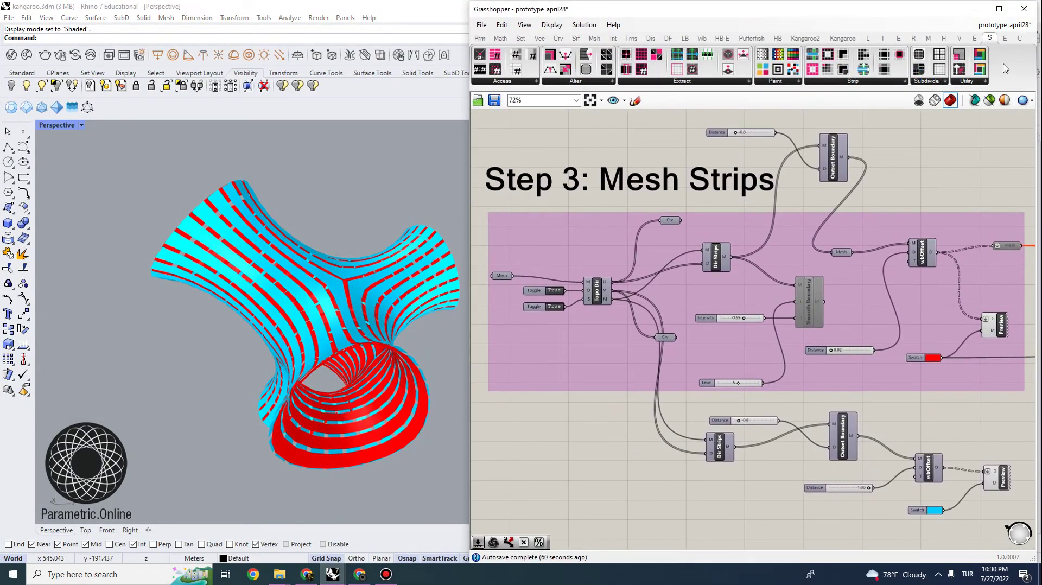
{"action": "right_click_drag", "start_coordinate": [294, 424], "coordinate": [231, 402]}
{"action": "scroll", "coordinate": [282, 358], "scroll_direction": "down", "scroll_amount": 4}
{"action": "scroll", "coordinate": [293, 350], "scroll_direction": "up", "scroll_amount": 4}
{"action": "right_click_drag", "start_coordinate": [292, 348], "coordinate": [263, 352]}
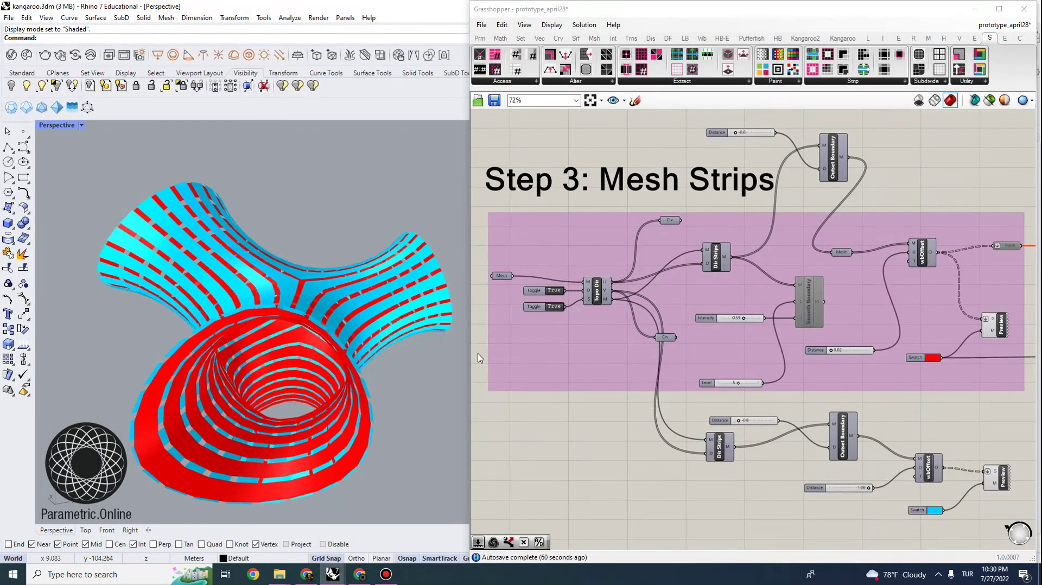
{"action": "right_click_drag", "start_coordinate": [271, 434], "coordinate": [312, 406]}
{"action": "scroll", "coordinate": [293, 388], "scroll_direction": "down", "scroll_amount": 2}
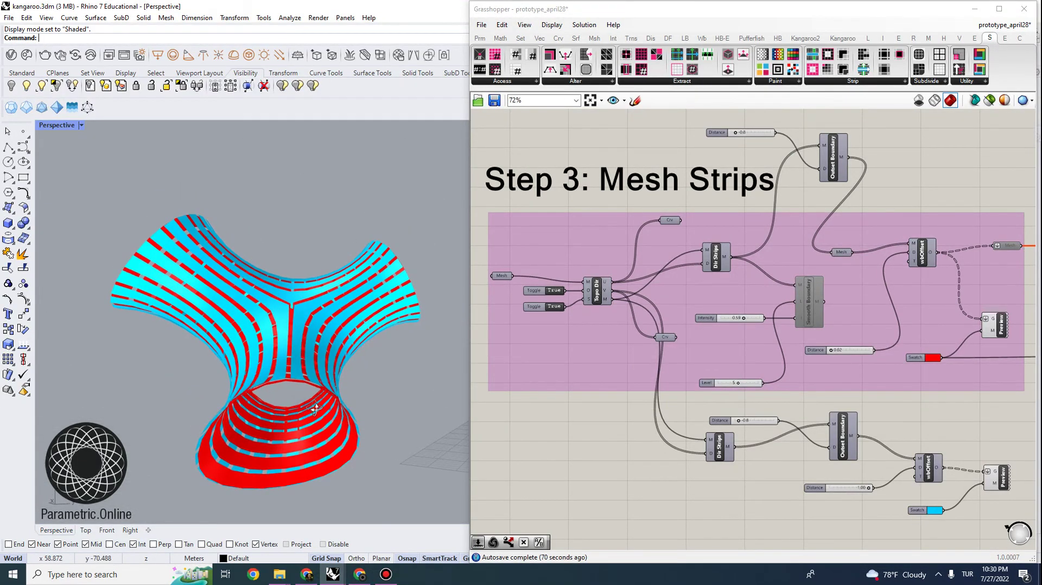